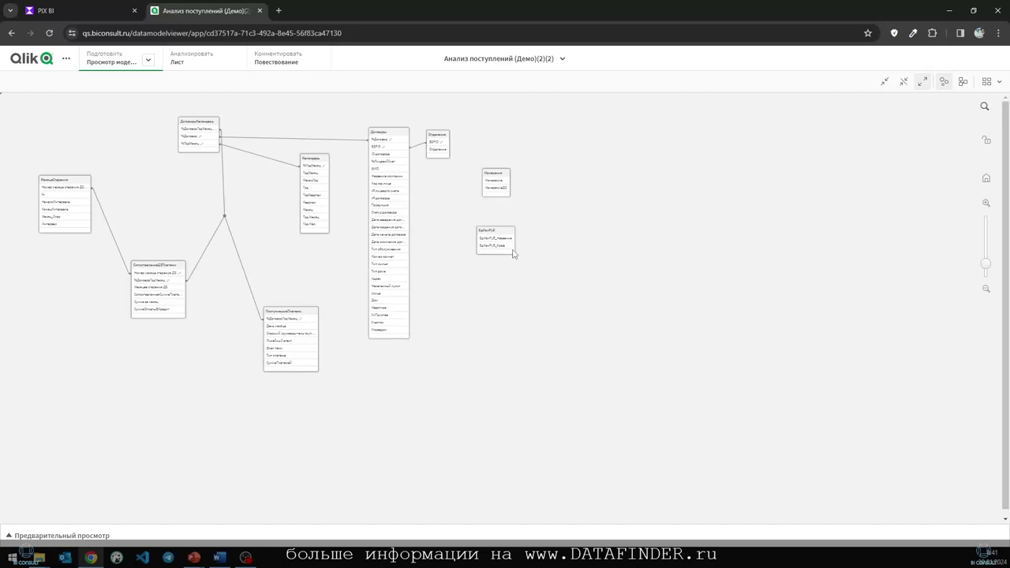
- Switch to PIX BI and start adding a new dataset with Qlik Files as the source type
{"action": "left_click", "coordinate": [246, 557]}
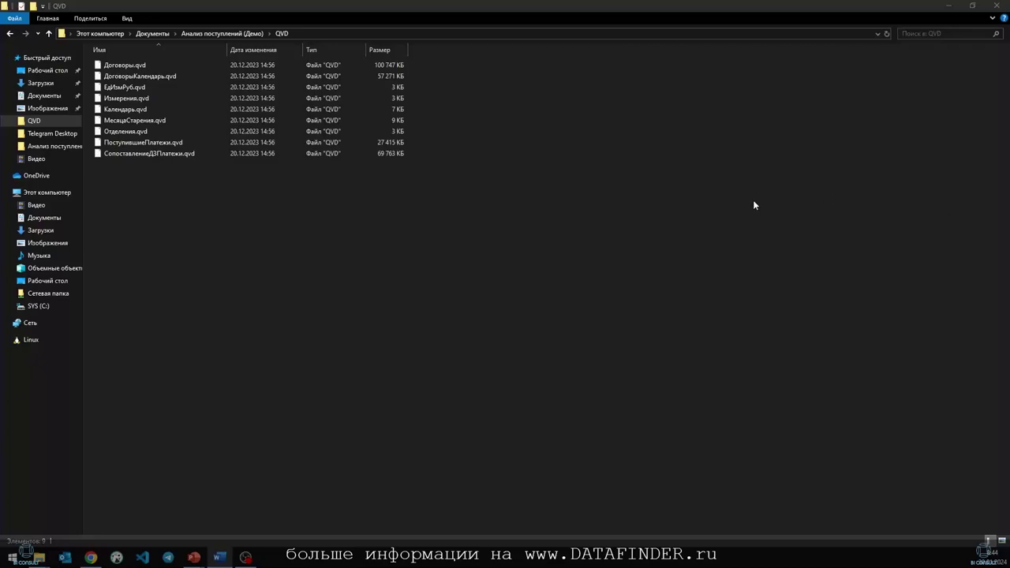
{"action": "left_click", "coordinate": [91, 558]}
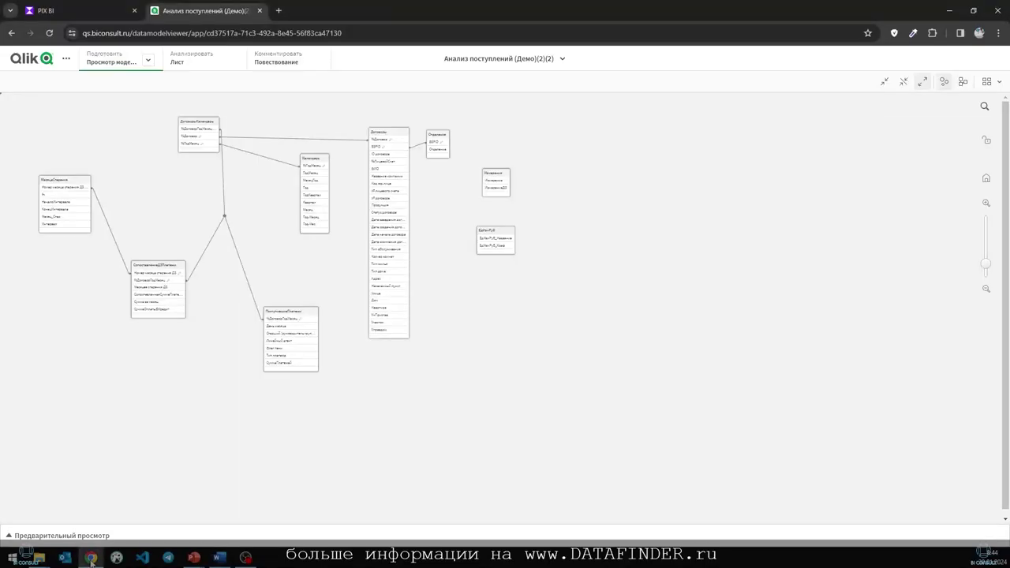
{"action": "left_click", "coordinate": [87, 11]}
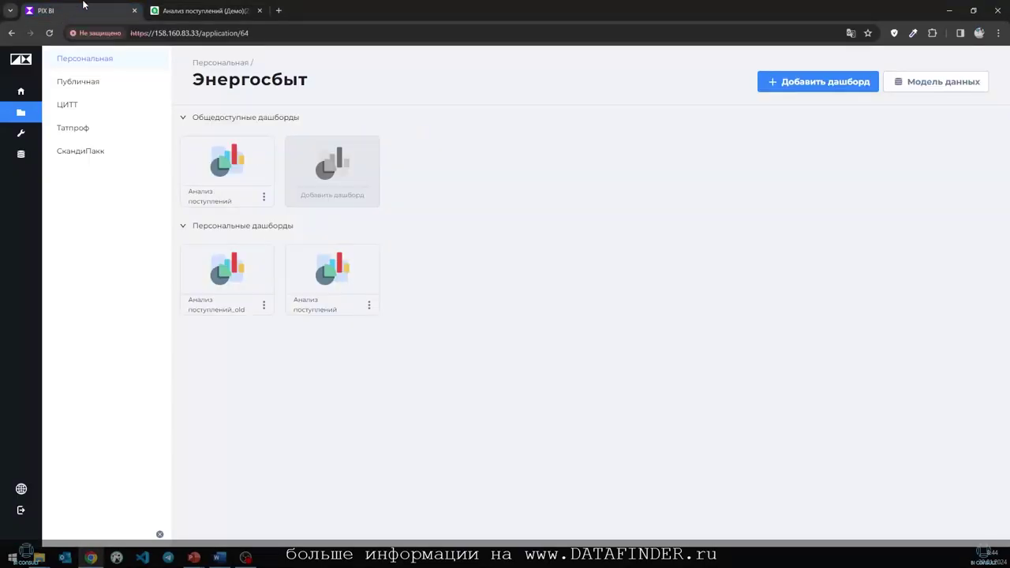
{"action": "left_click", "coordinate": [21, 156]}
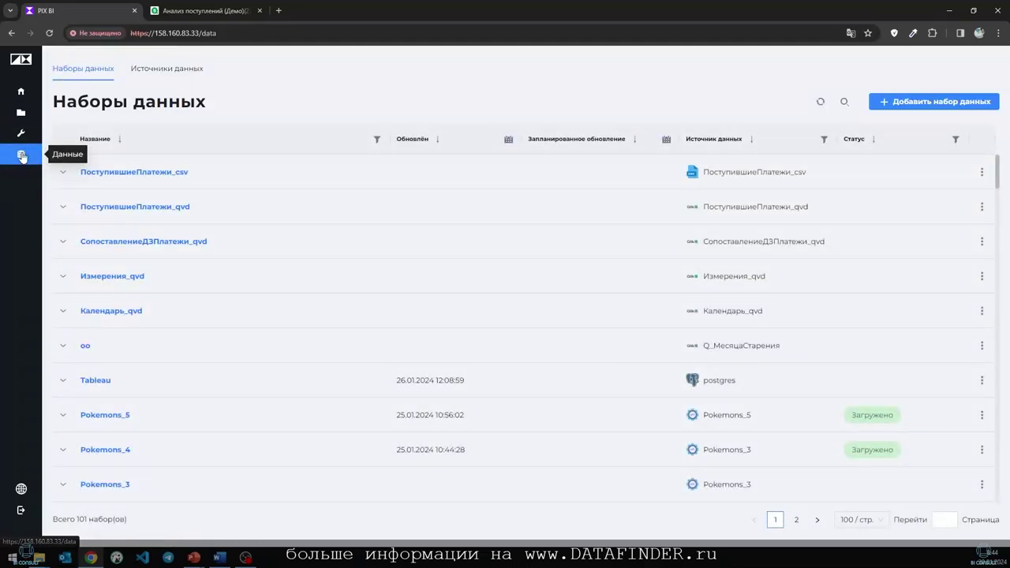
{"action": "left_click", "coordinate": [951, 105]}
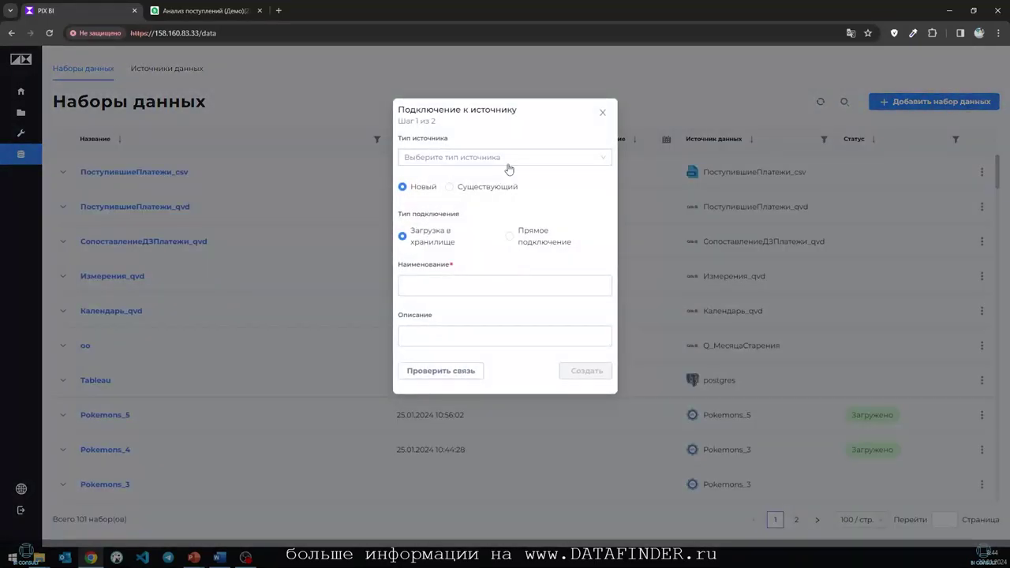
{"action": "left_click", "coordinate": [509, 167]}
{"action": "scroll", "coordinate": [500, 206], "scroll_direction": "down", "scroll_amount": 5}
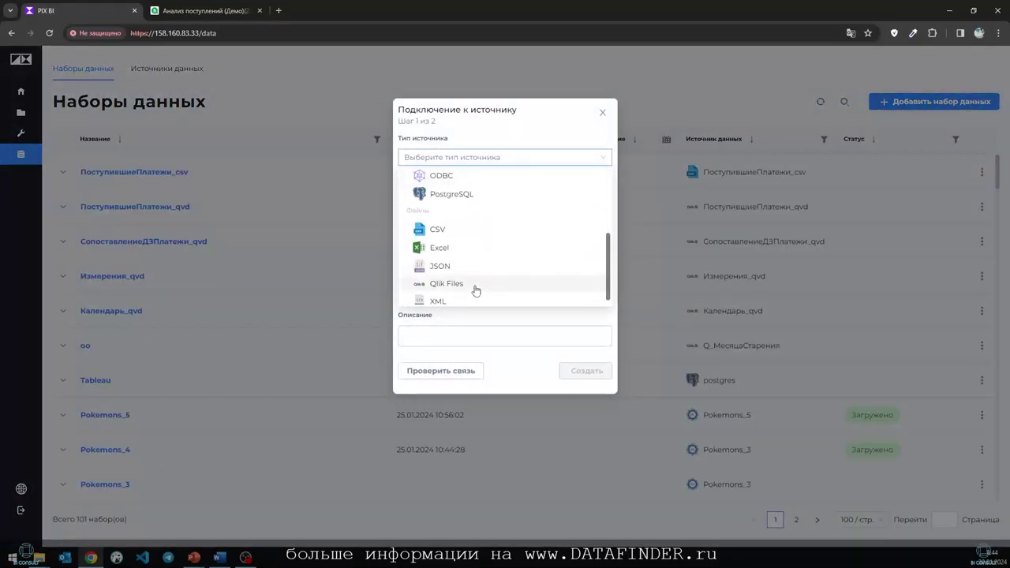
{"action": "left_click", "coordinate": [474, 290]}
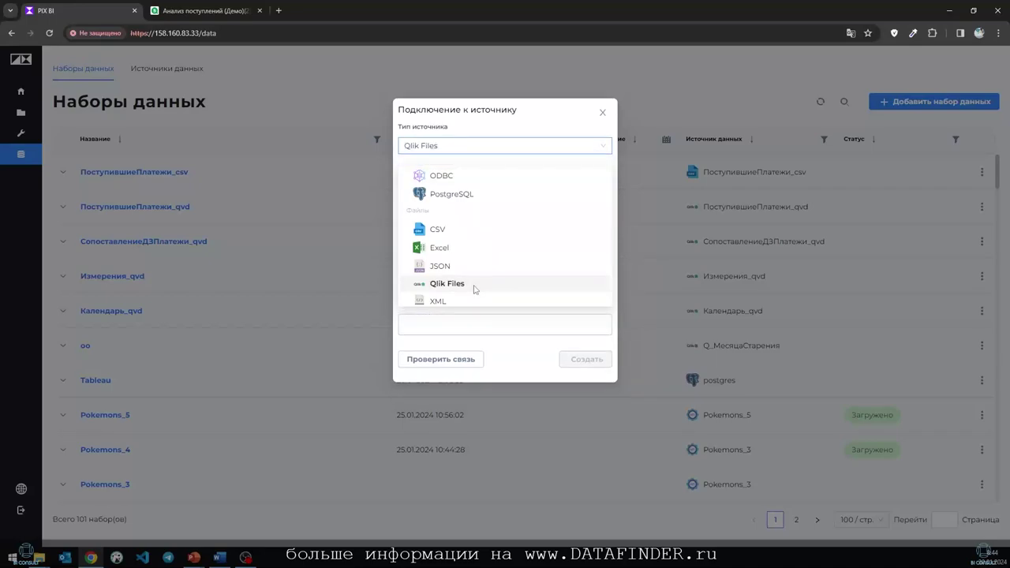
- Upload the file ПоступившиеПлатежи.qvd from the QVD folder as the data source
{"action": "left_click", "coordinate": [451, 305]}
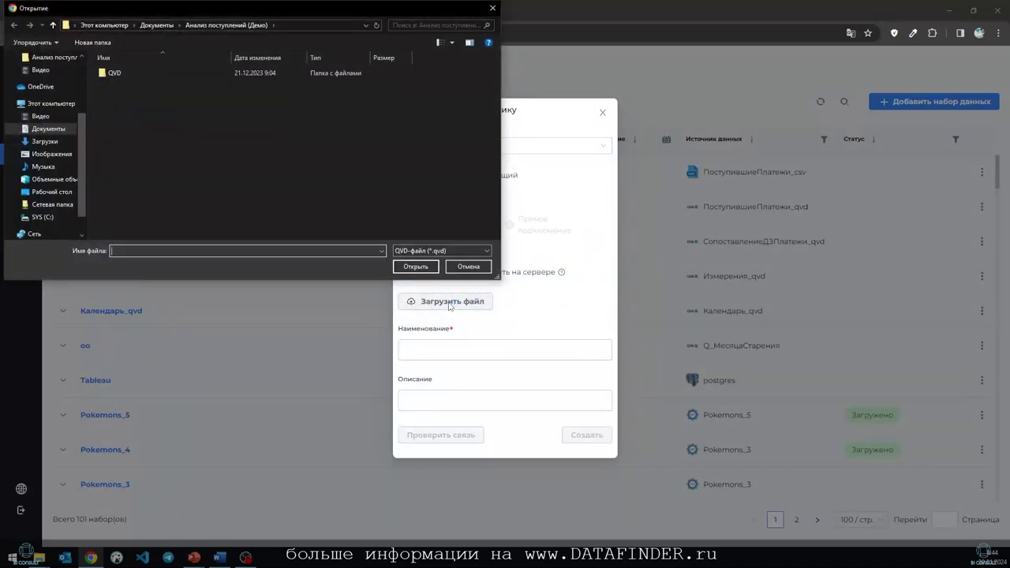
{"action": "double_click", "coordinate": [114, 72]}
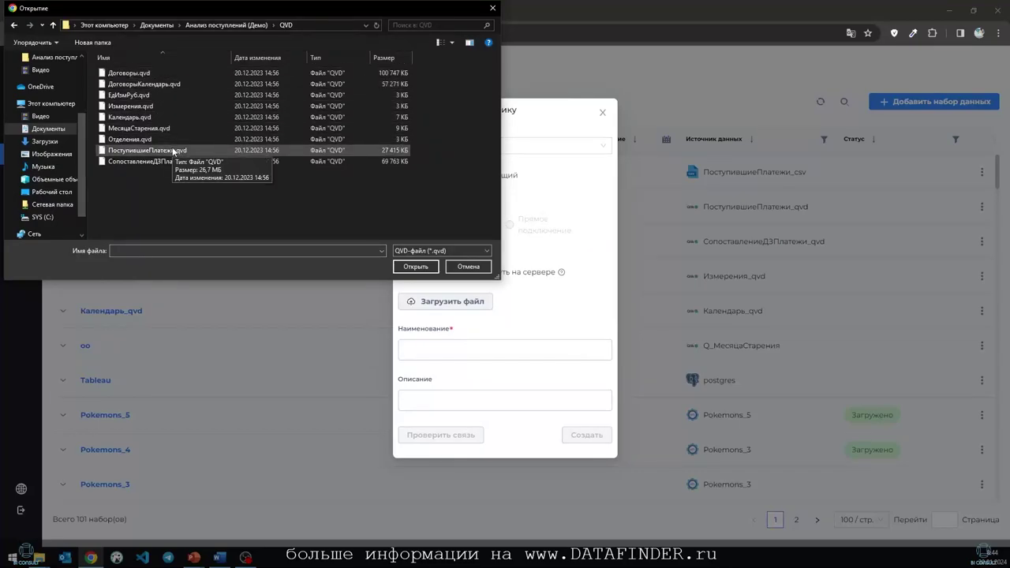
{"action": "double_click", "coordinate": [174, 150]}
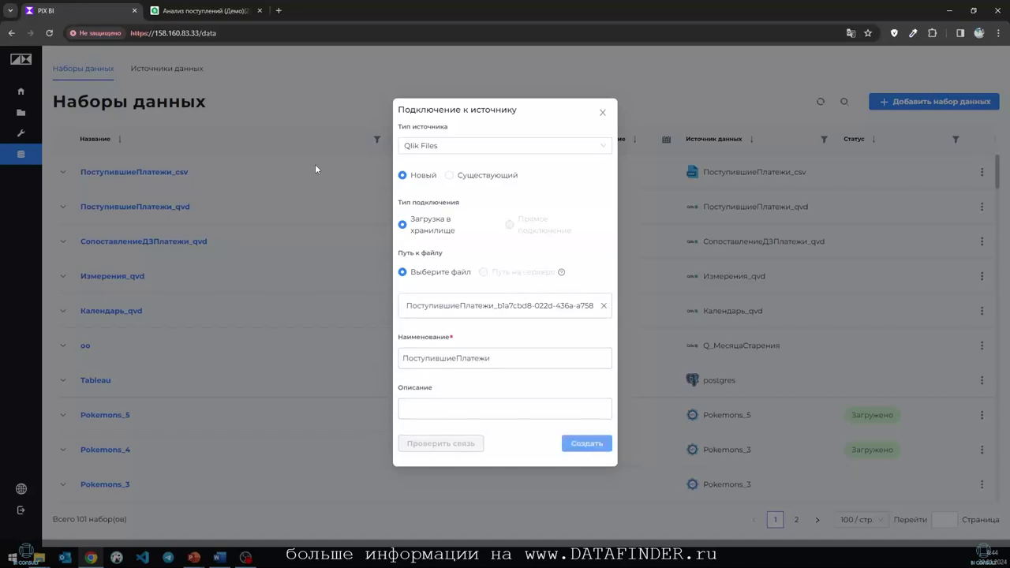
- Name the source ПоступившиеПлатежи_qvd1 and create it
{"action": "left_click", "coordinate": [499, 359]}
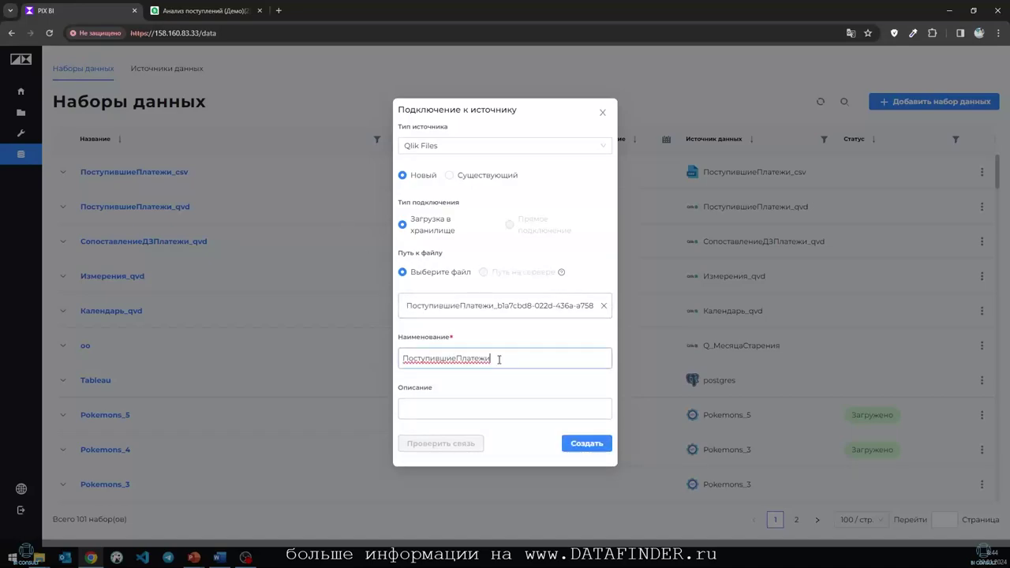
{"action": "type", "text": "_ймв"}
{"action": "key", "text": "BackSpace"}
{"action": "key", "text": "BackSpace"}
{"action": "type", "text": "qvd1"}
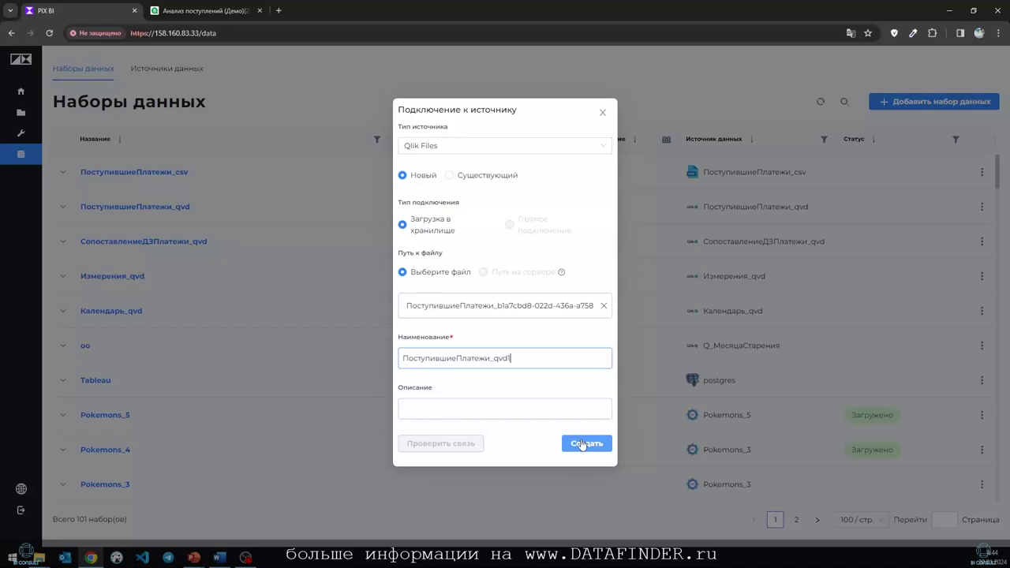
{"action": "left_click", "coordinate": [582, 445]}
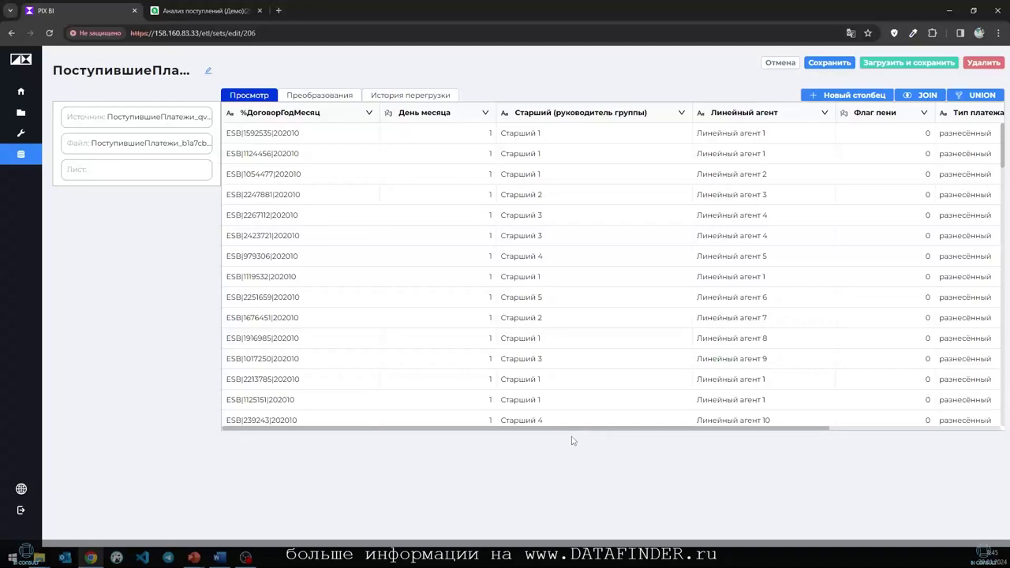
- View the data type choices for the Линейный агент column and the available column operations for Флаг пени
{"action": "left_click", "coordinate": [700, 116]}
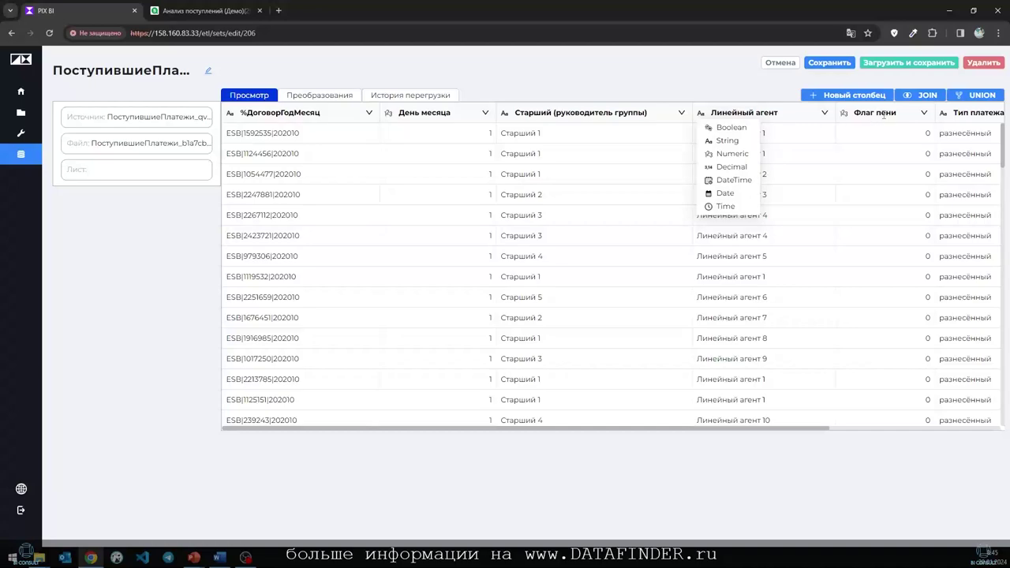
{"action": "left_click", "coordinate": [868, 117]}
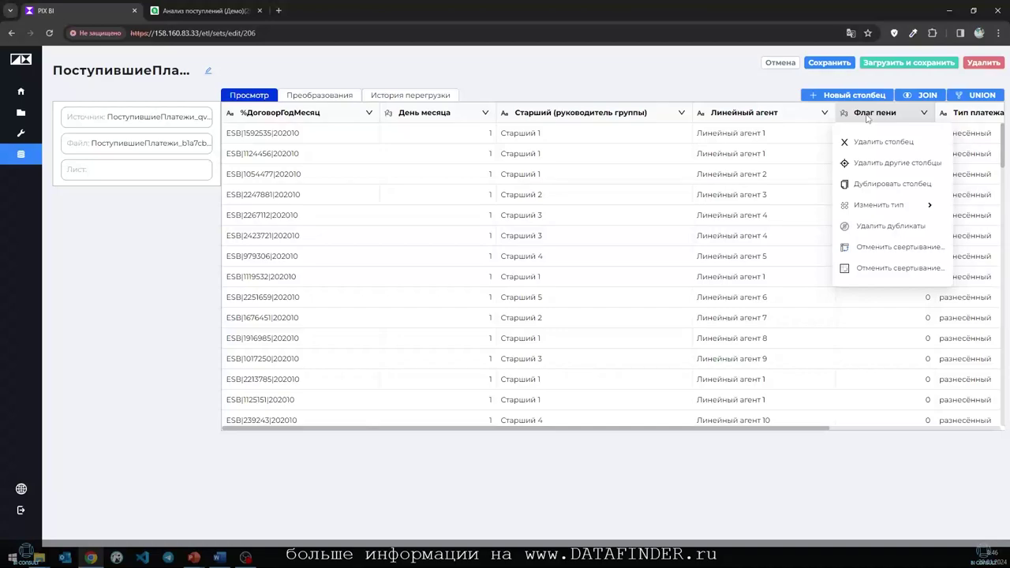
{"action": "left_click", "coordinate": [246, 557]}
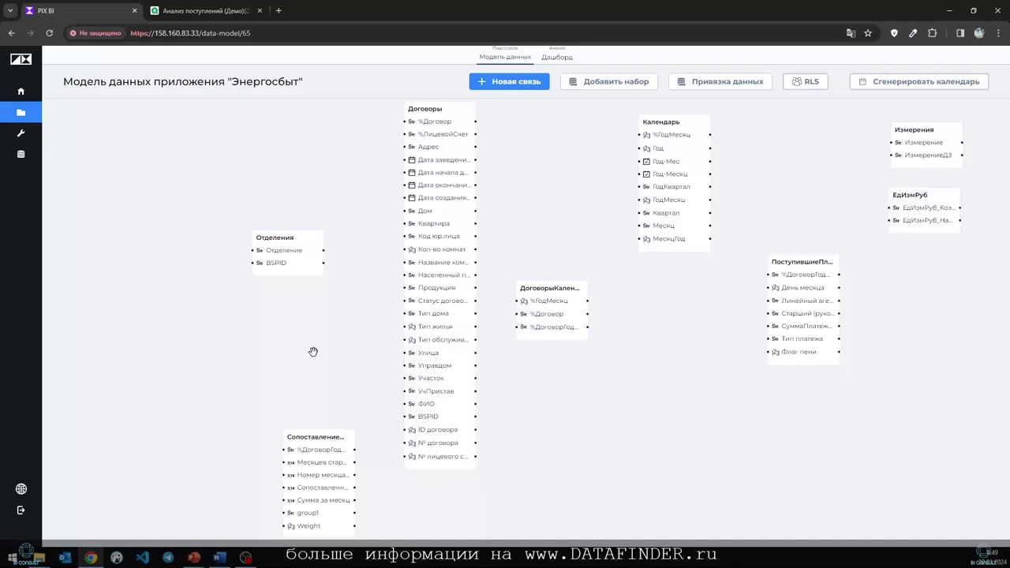
- Switch to the Qlik data model and examine how its tables are linked
{"action": "left_click", "coordinate": [183, 9]}
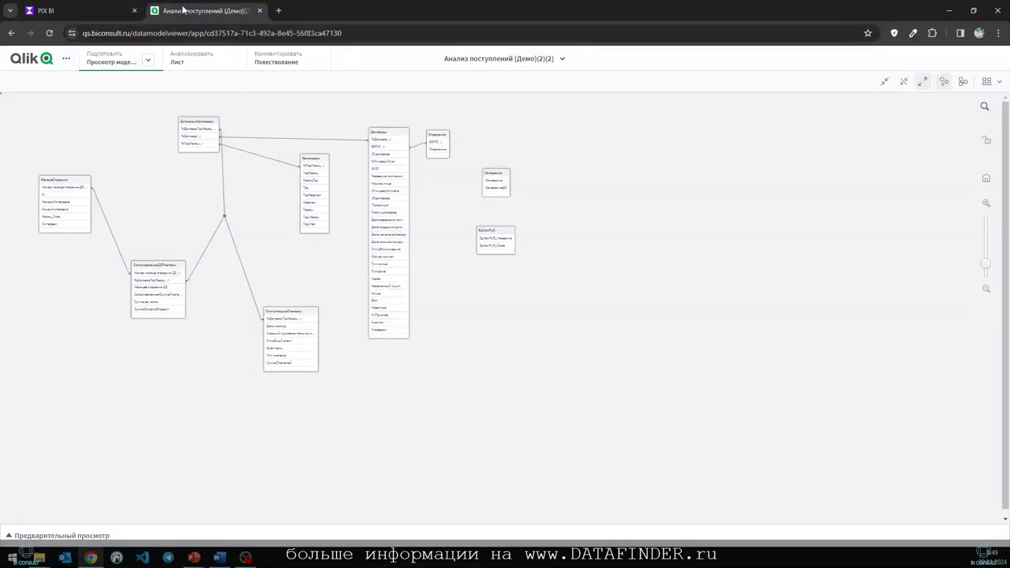
{"action": "scroll", "coordinate": [55, 248], "scroll_direction": "up", "scroll_amount": 3}
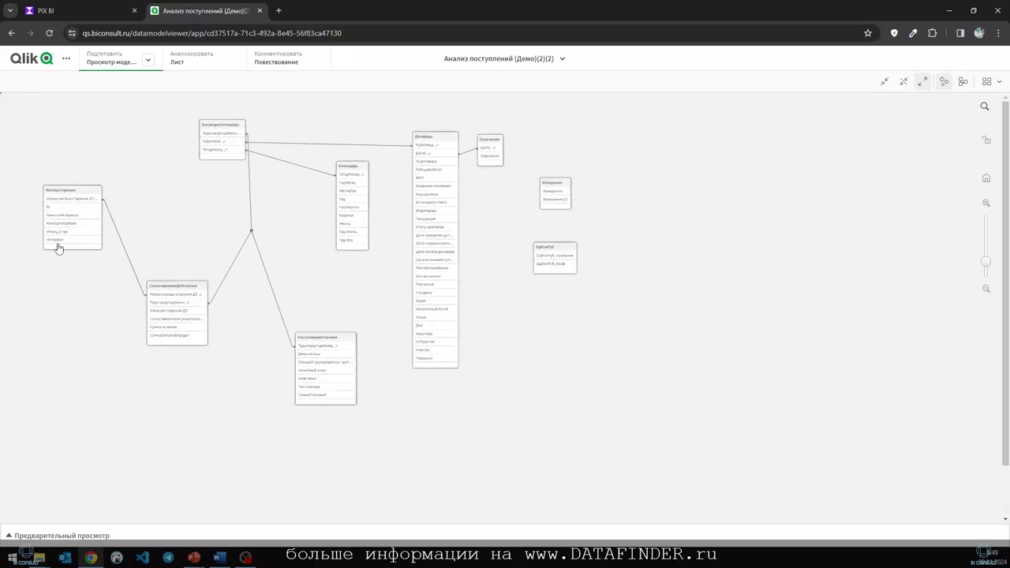
{"action": "scroll", "coordinate": [60, 268], "scroll_direction": "up", "scroll_amount": 3}
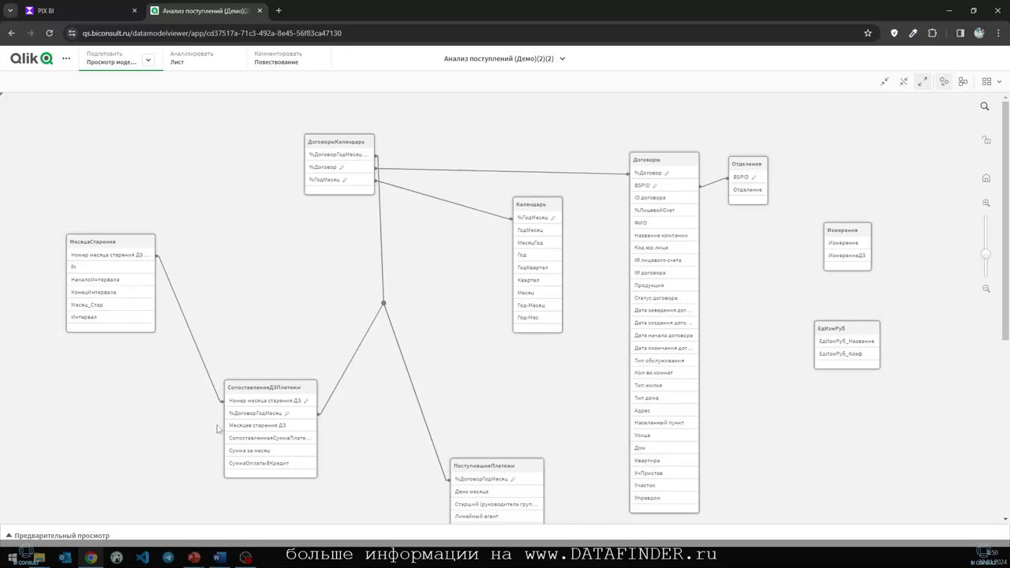
{"action": "left_click", "coordinate": [246, 557]}
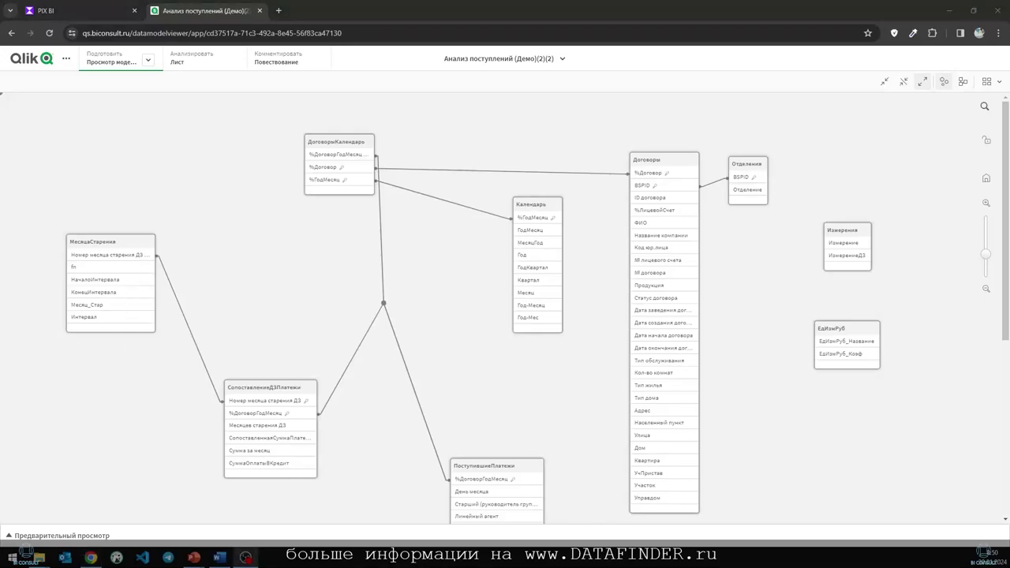
{"action": "key", "text": "alt+Tab"}
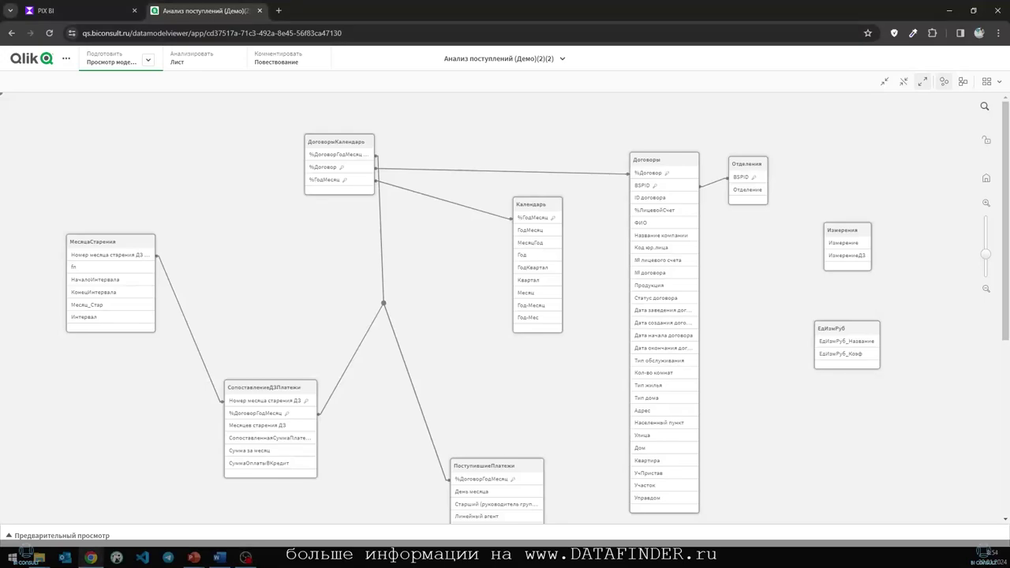
- In the PIX BI data model, try to link Отделения to Договоры by BSPID with the relation Многие к одному
{"action": "left_click", "coordinate": [47, 10]}
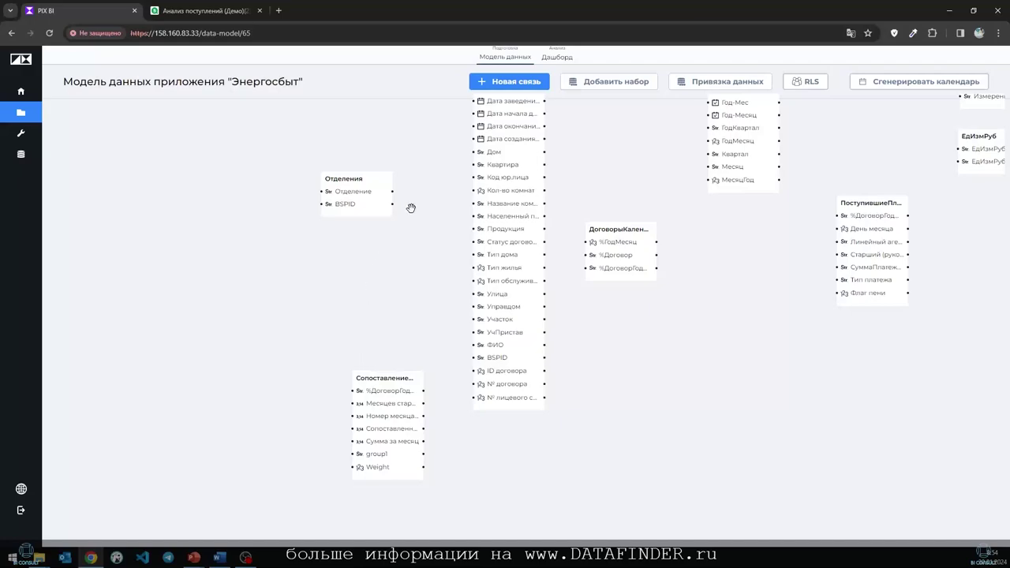
{"action": "left_click_drag", "start_coordinate": [393, 204], "coordinate": [477, 362]}
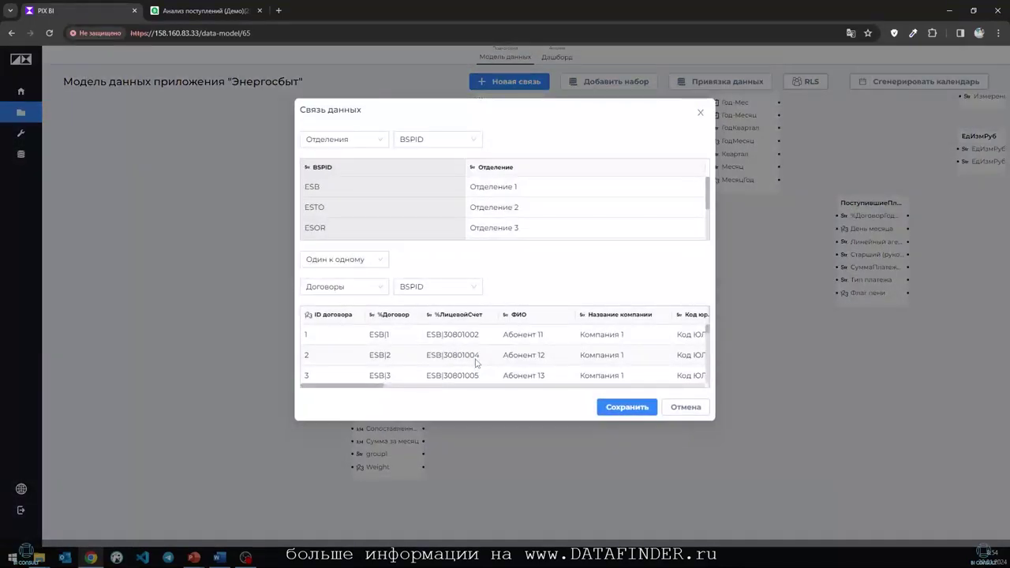
{"action": "left_click", "coordinate": [342, 258]}
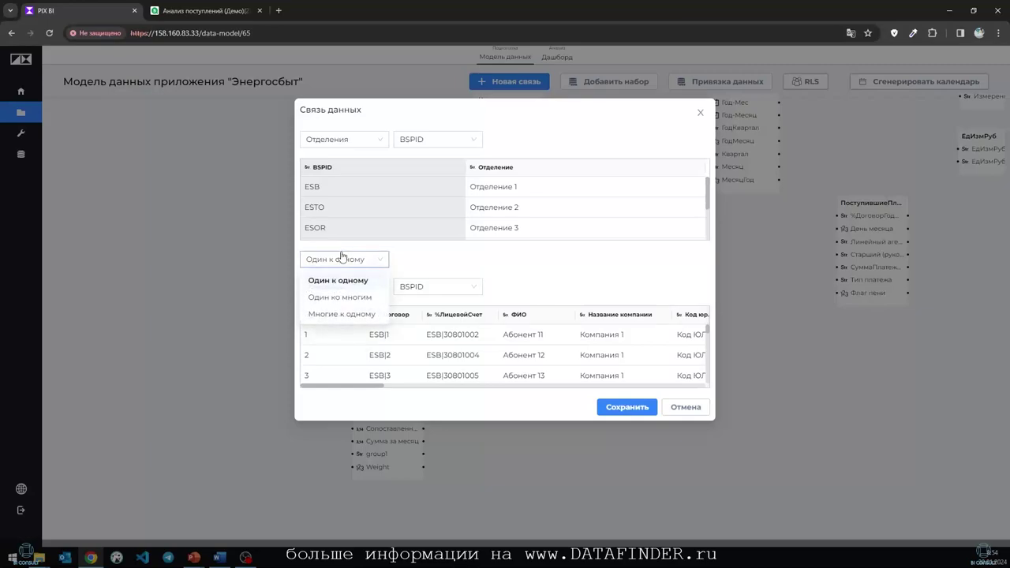
{"action": "left_click", "coordinate": [348, 314]}
{"action": "left_click", "coordinate": [629, 414]}
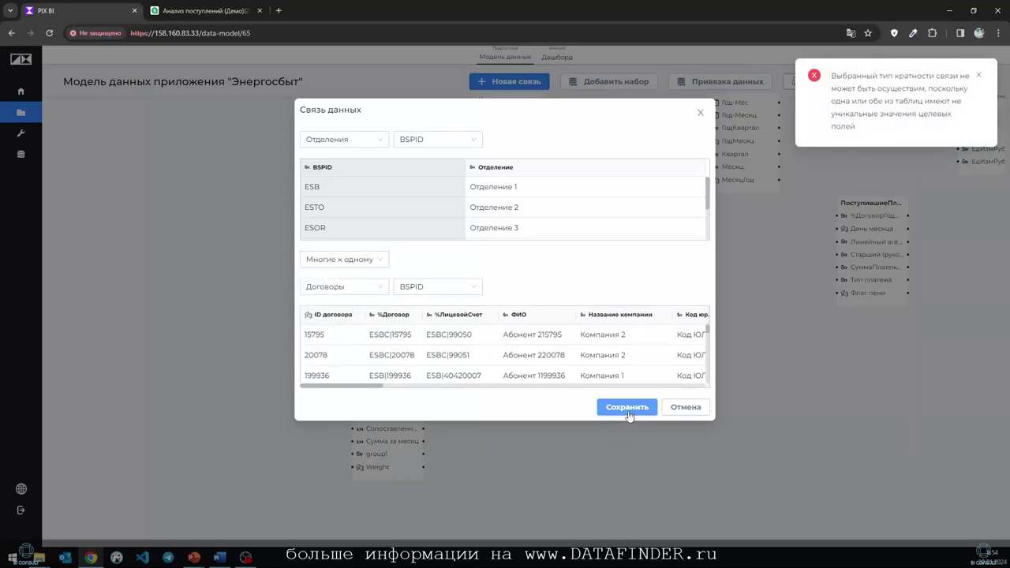
- Set the relation between Отделения and Договоры to Один ко многим and save the link
{"action": "left_click", "coordinate": [327, 264]}
{"action": "left_click", "coordinate": [339, 298]}
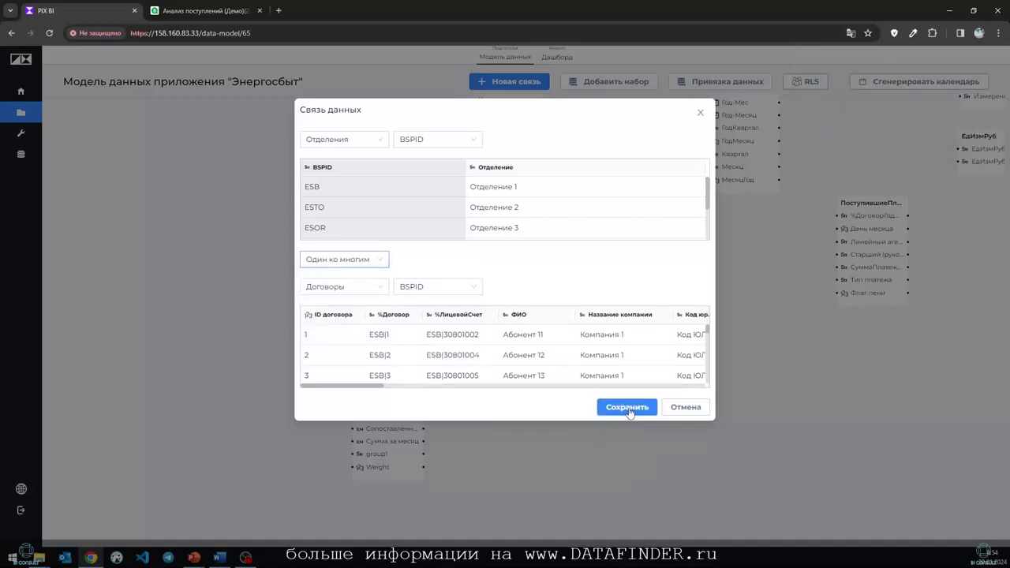
{"action": "left_click", "coordinate": [627, 406]}
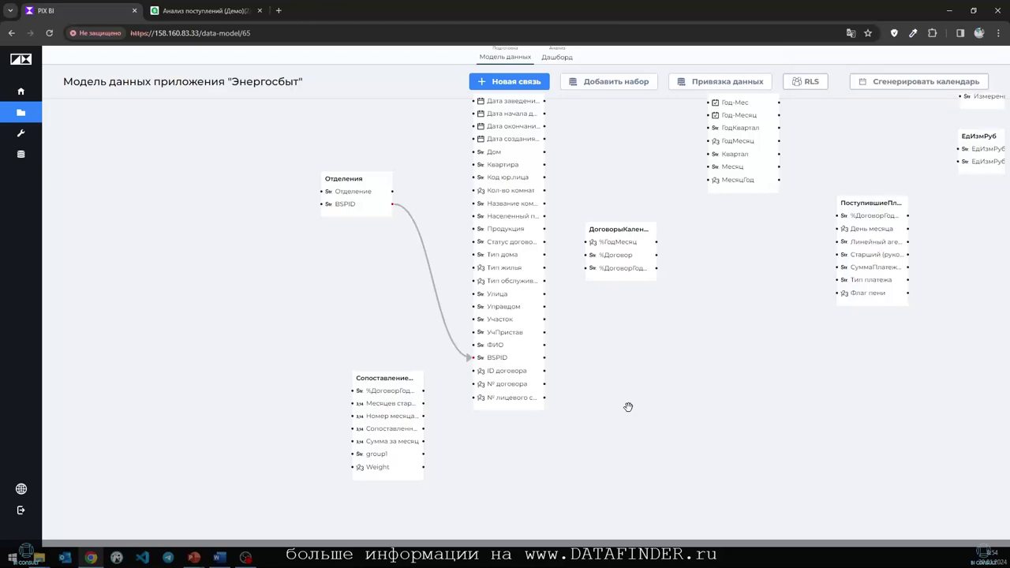
{"action": "left_click", "coordinate": [246, 558]}
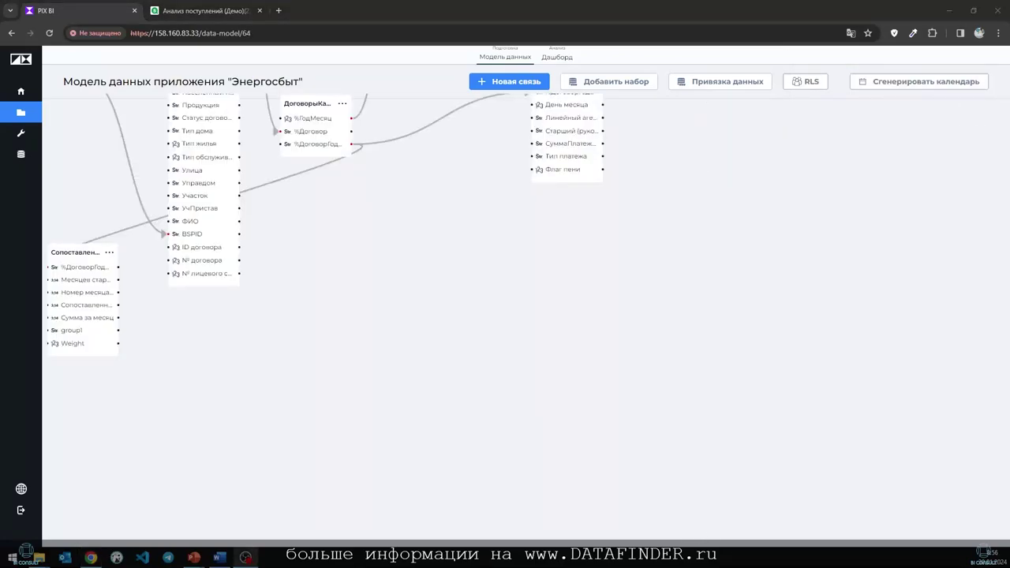
{"action": "key", "text": "alt+Tab"}
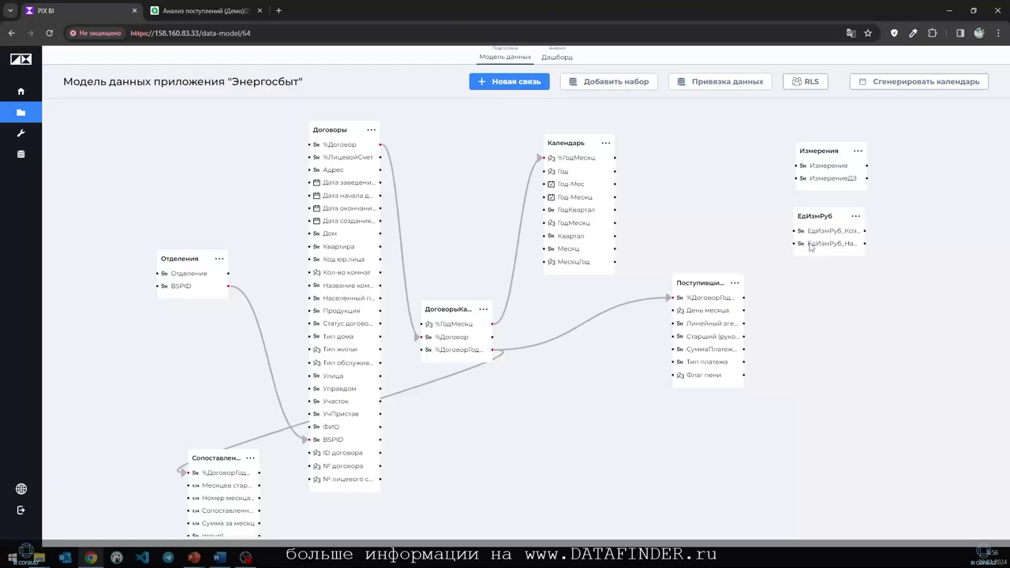
- Switch to the Qlik app and open its analysis sheet on debt and payments
{"action": "left_click", "coordinate": [231, 8]}
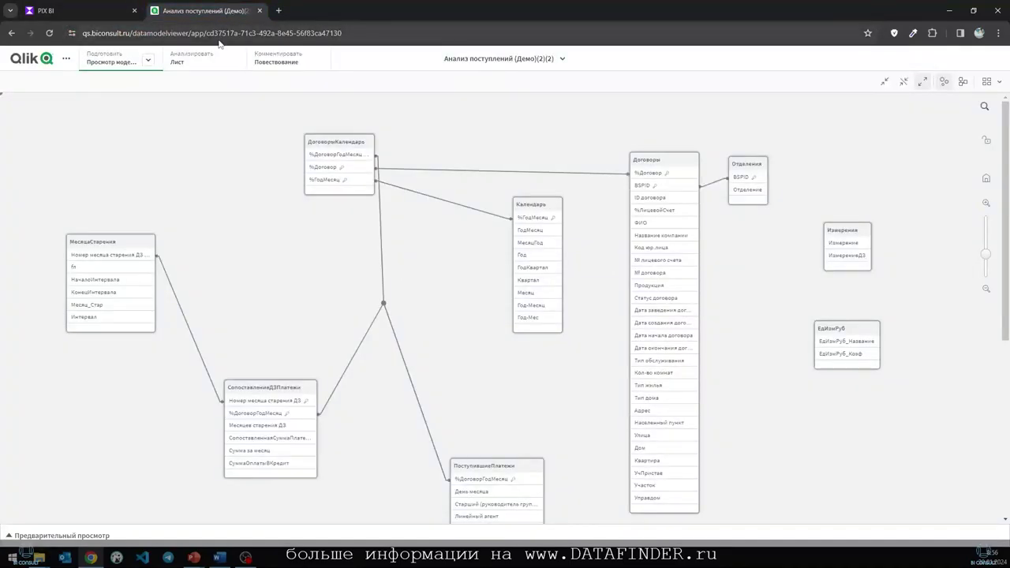
{"action": "left_click", "coordinate": [114, 67]}
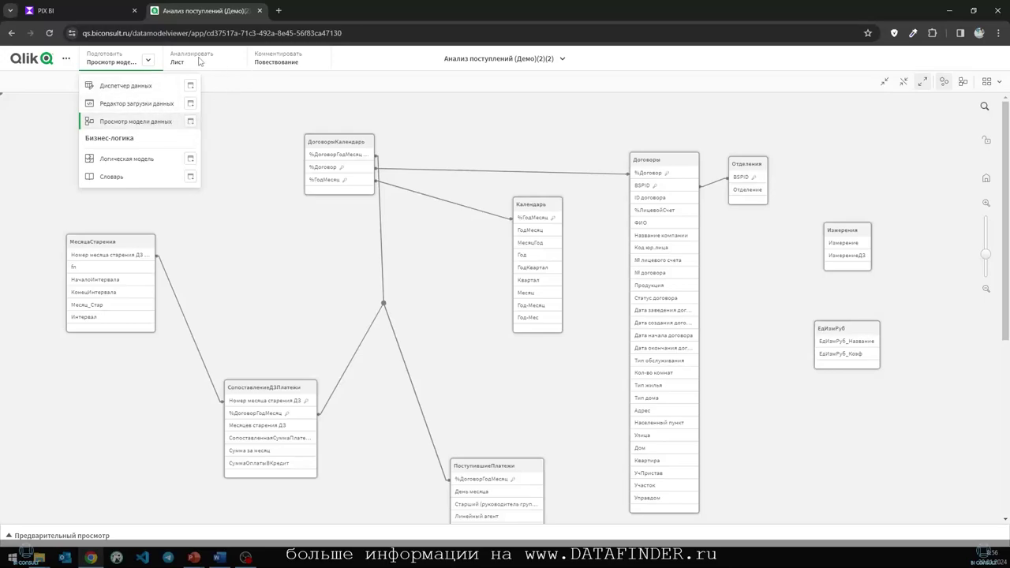
{"action": "left_click", "coordinate": [194, 60]}
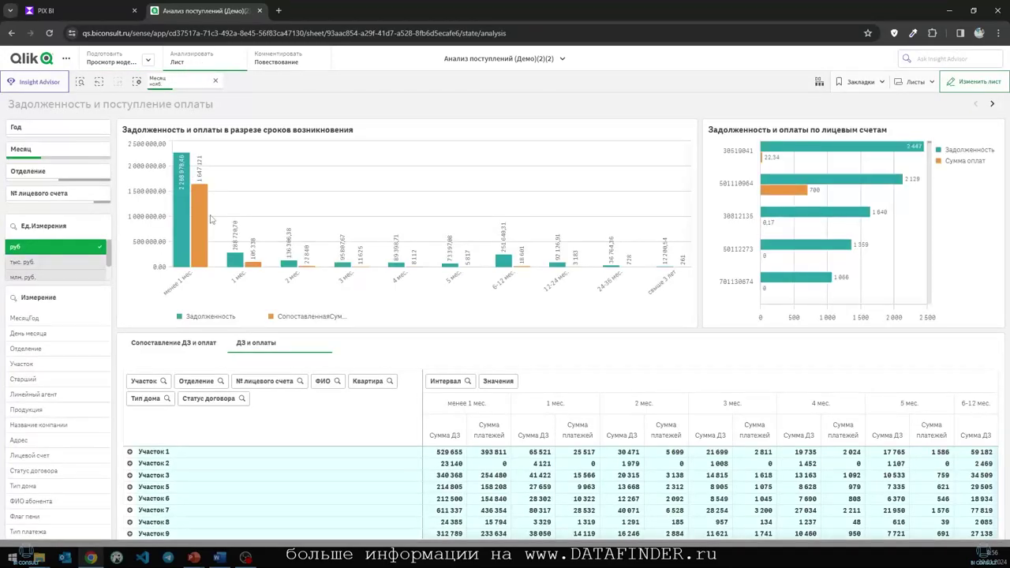
- Preview the Qlik sheet with Ед.Измерения set to млн. руб. and тыс. руб., and return to the PIX BI data model
{"action": "left_click", "coordinate": [57, 262]}
{"action": "left_click", "coordinate": [49, 277]}
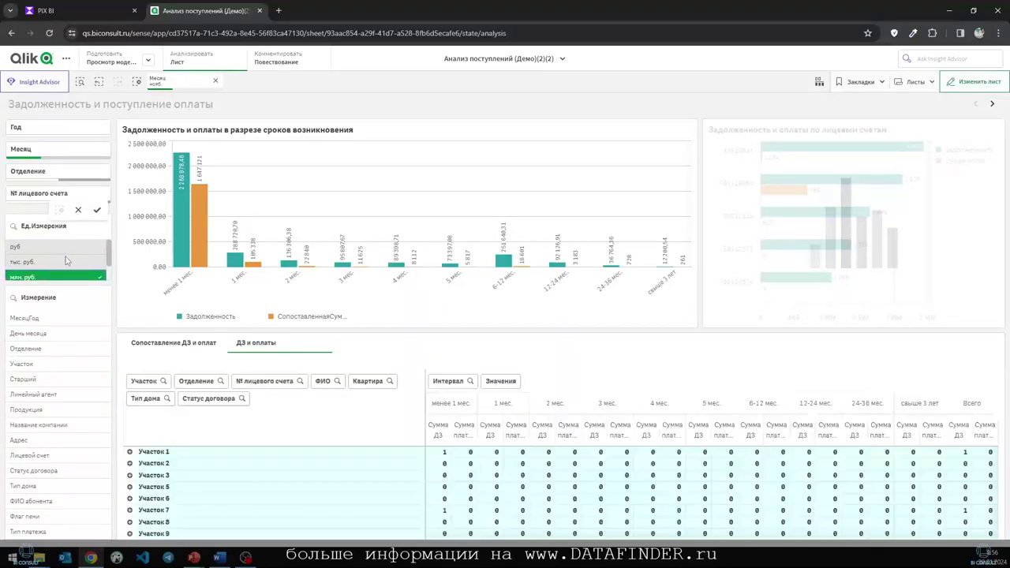
{"action": "left_click", "coordinate": [67, 261]}
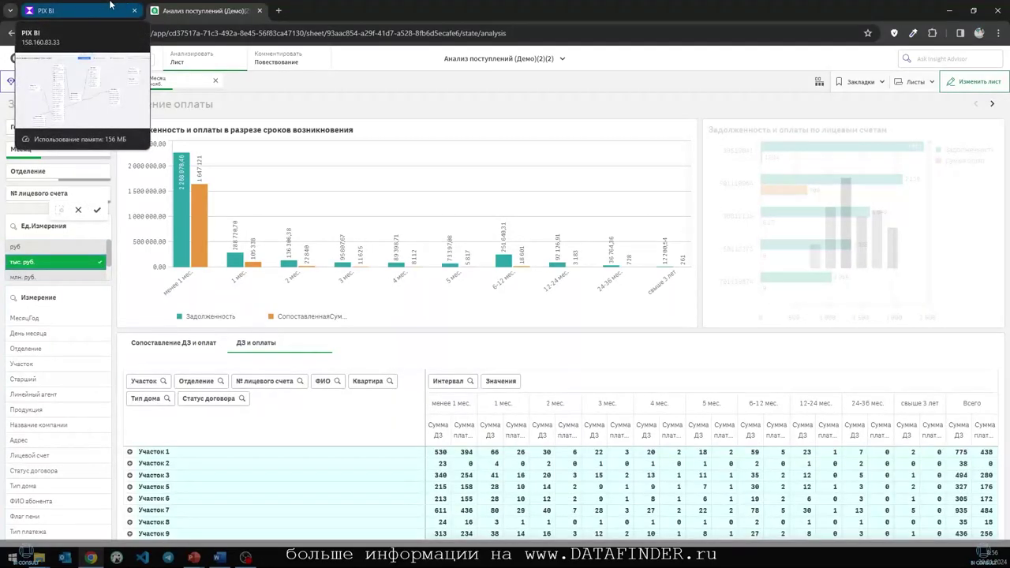
{"action": "left_click", "coordinate": [110, 5]}
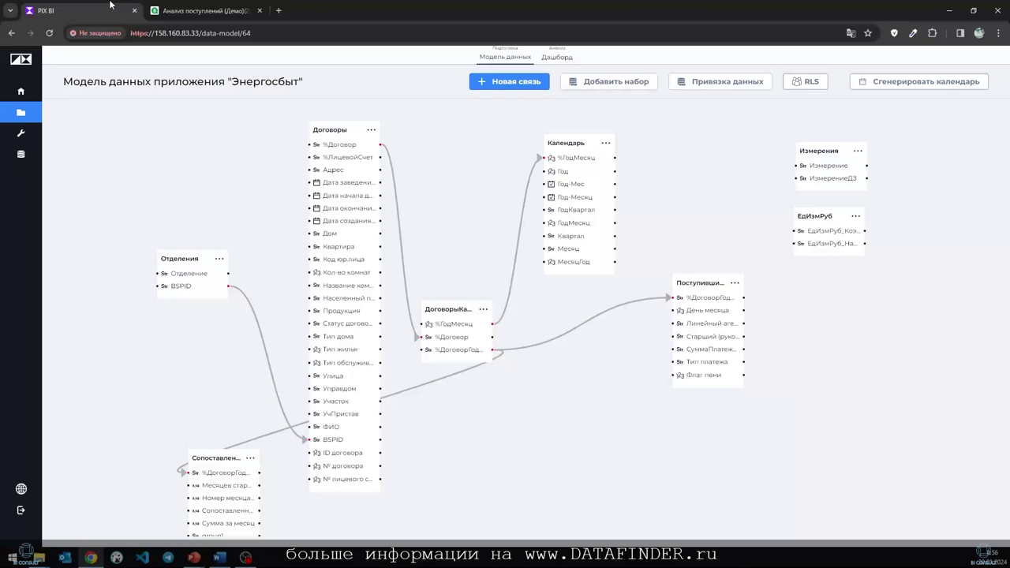
- Switch to the Qlik app, open its data model viewer to examine the table links, and return to the PIX BI data model
{"action": "left_click", "coordinate": [206, 11]}
{"action": "left_click", "coordinate": [114, 61]}
{"action": "left_click", "coordinate": [121, 88]}
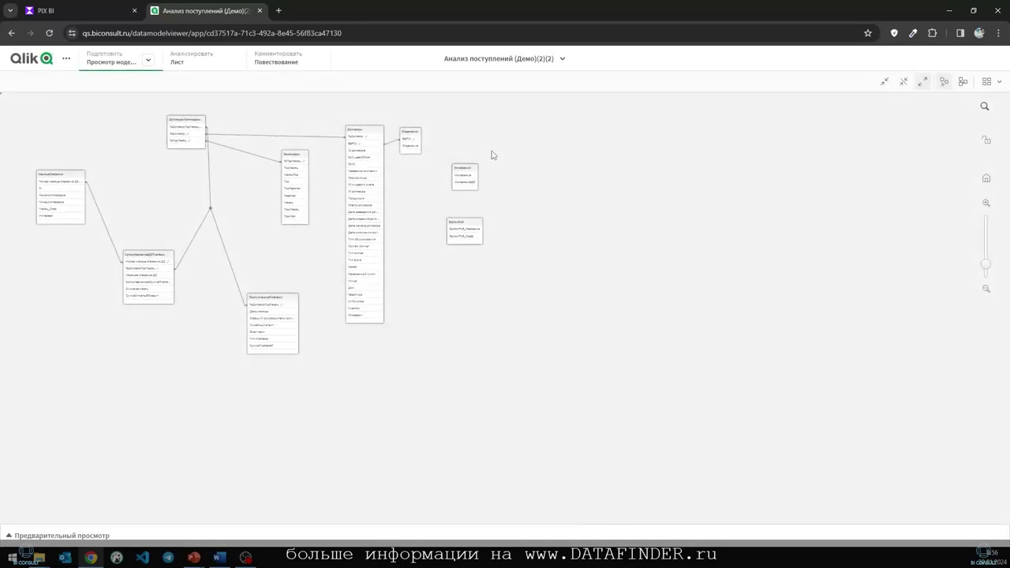
{"action": "left_click", "coordinate": [92, 4]}
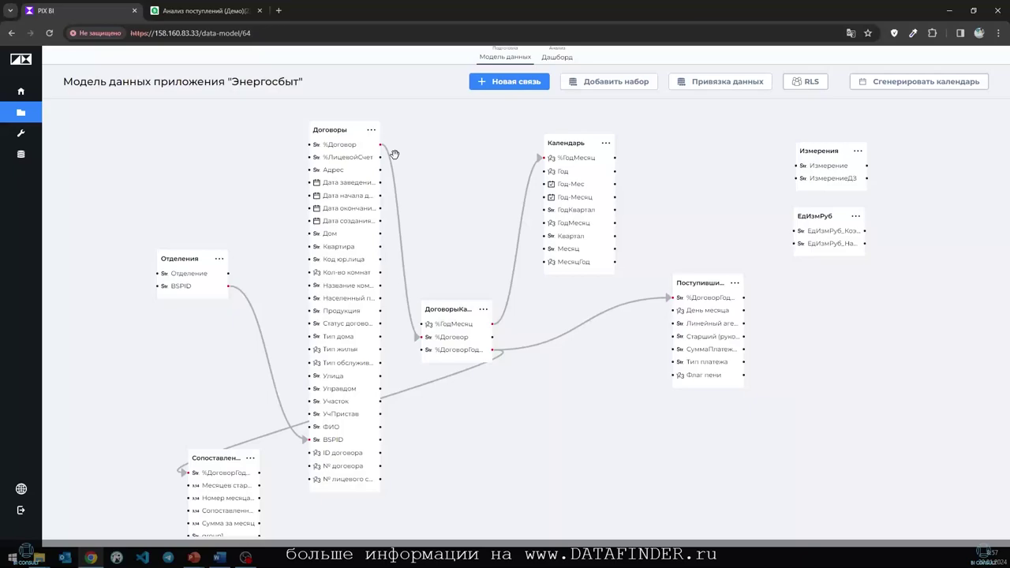
- Open the Анализ поступлений dashboard of the Энергосбыт application in the Персональная directory and start editing it
{"action": "left_click", "coordinate": [27, 113]}
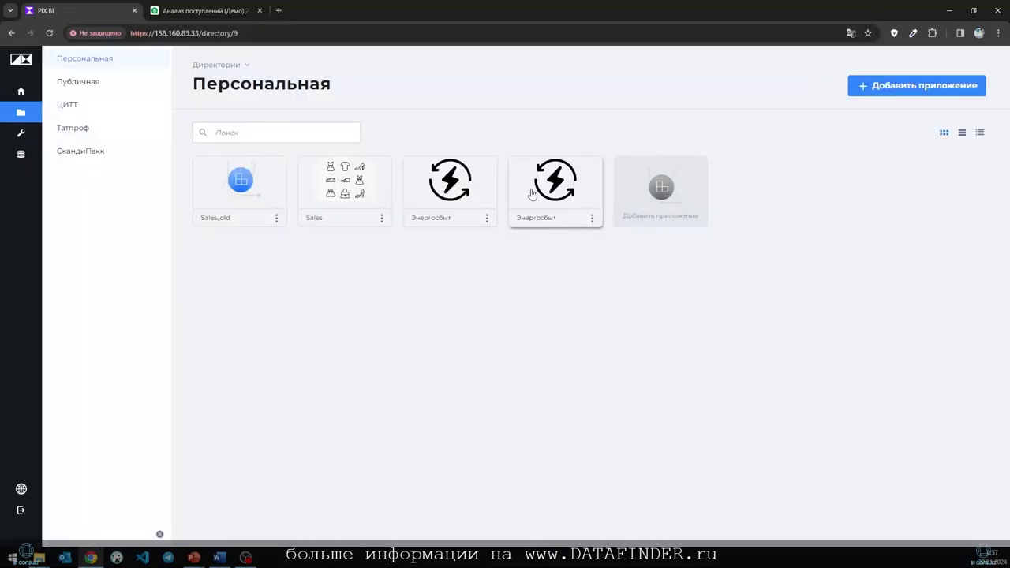
{"action": "left_click", "coordinate": [452, 188]}
{"action": "left_click", "coordinate": [342, 183]}
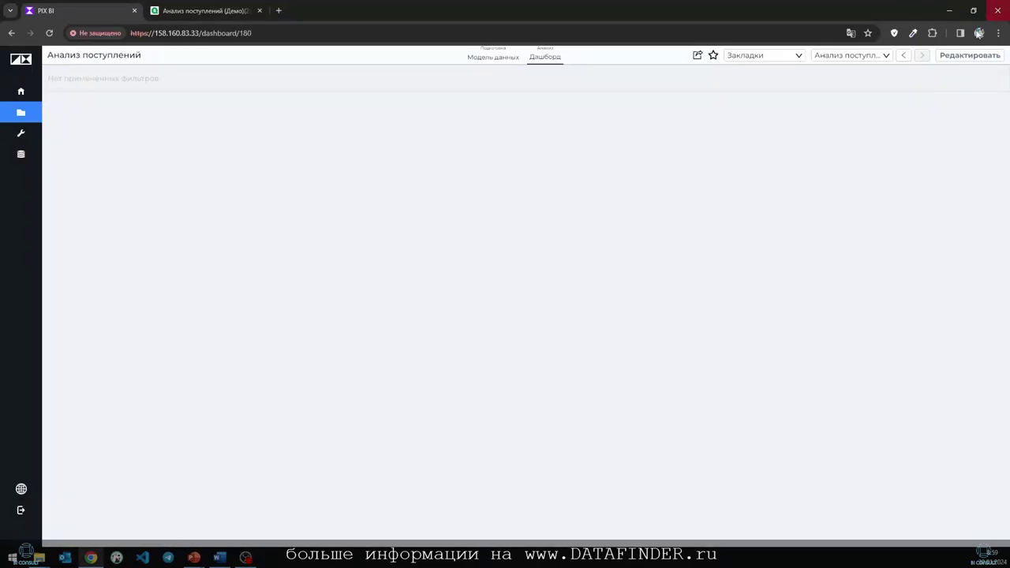
{"action": "left_click", "coordinate": [965, 57]}
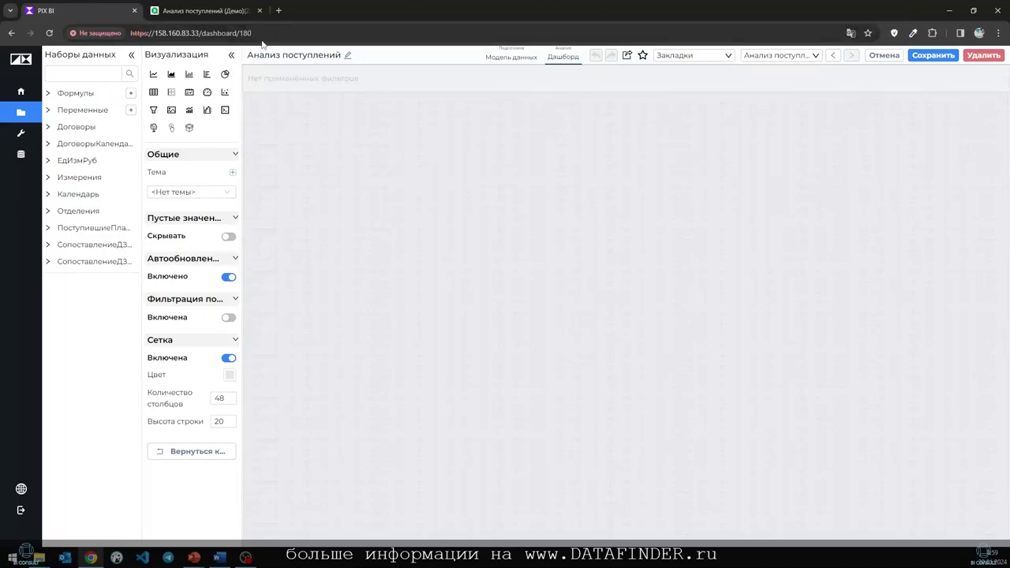
- Place three filter visualizations across the upper part of the dashboard, shrinking the first to 7 x 9 cells and the others to compact sizes
{"action": "left_click_drag", "start_coordinate": [156, 108], "coordinate": [312, 114]}
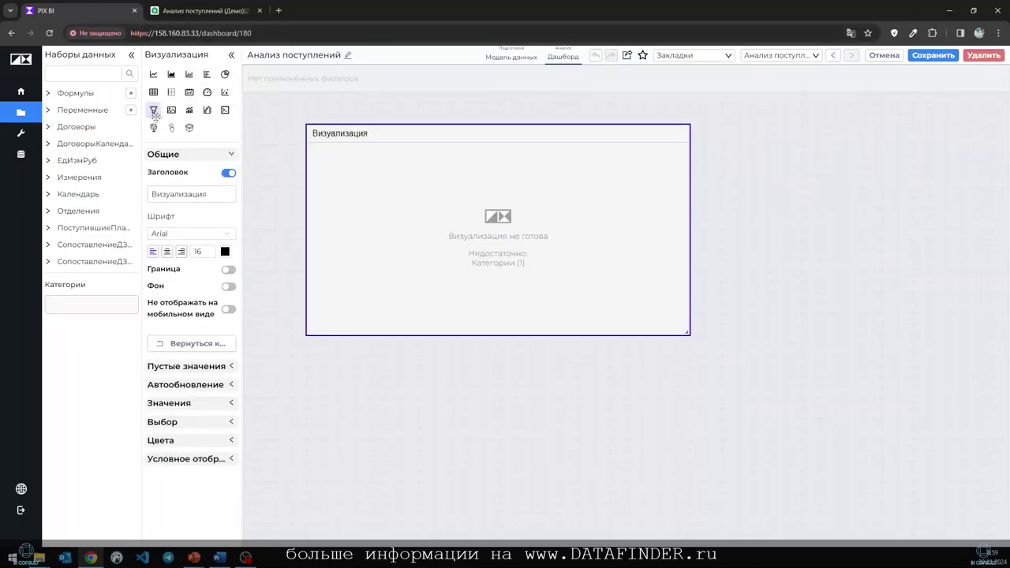
{"action": "left_click_drag", "start_coordinate": [680, 329], "coordinate": [419, 219]}
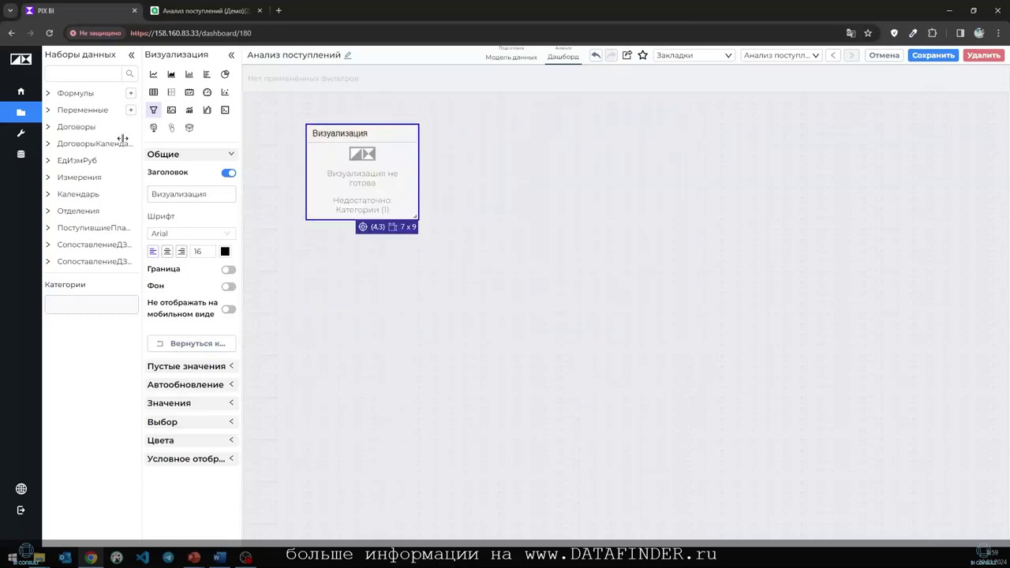
{"action": "left_click_drag", "start_coordinate": [162, 119], "coordinate": [490, 173]}
{"action": "left_click_drag", "start_coordinate": [877, 401], "coordinate": [546, 293]}
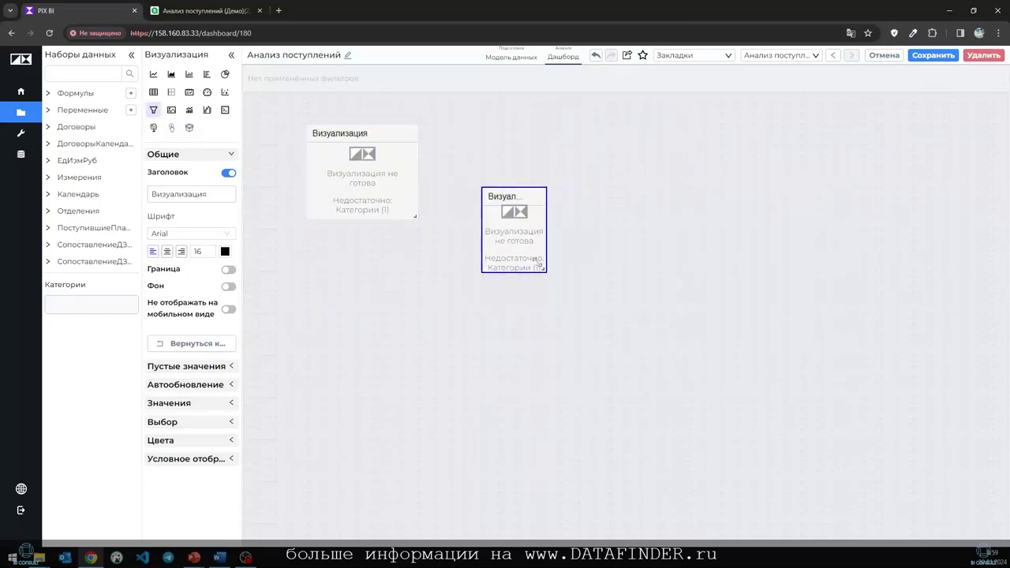
{"action": "left_click_drag", "start_coordinate": [514, 197], "coordinate": [448, 134]}
{"action": "left_click_drag", "start_coordinate": [155, 110], "coordinate": [553, 160]}
{"action": "left_click_drag", "start_coordinate": [928, 376], "coordinate": [669, 282]}
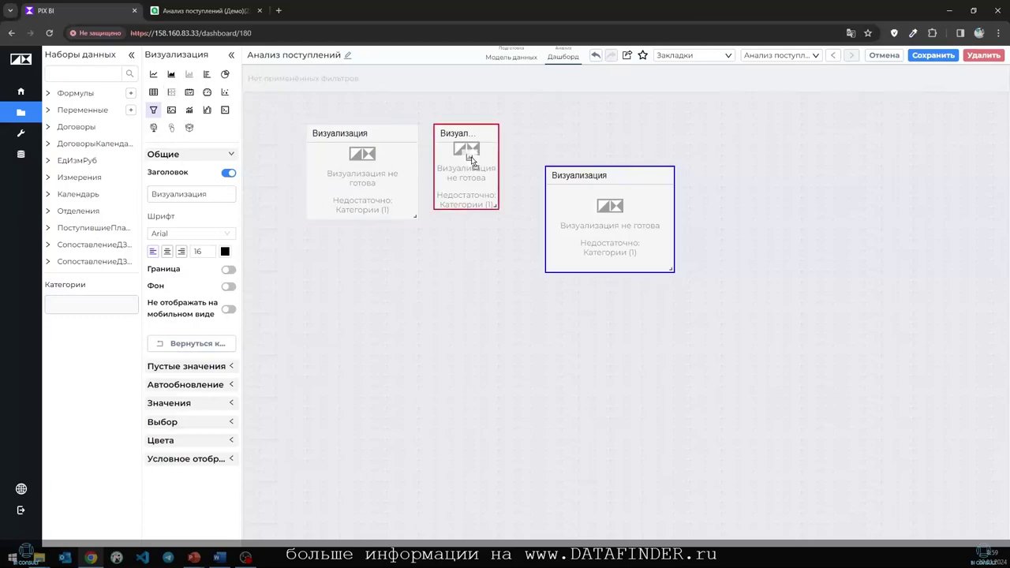
- Add two bar charts below the filters and shrink them, the second to 13 x 10 grid cells
{"action": "left_click_drag", "start_coordinate": [355, 340], "coordinate": [399, 229]}
{"action": "left_click", "coordinate": [387, 212]}
{"action": "left_click_drag", "start_coordinate": [685, 478], "coordinate": [488, 394]}
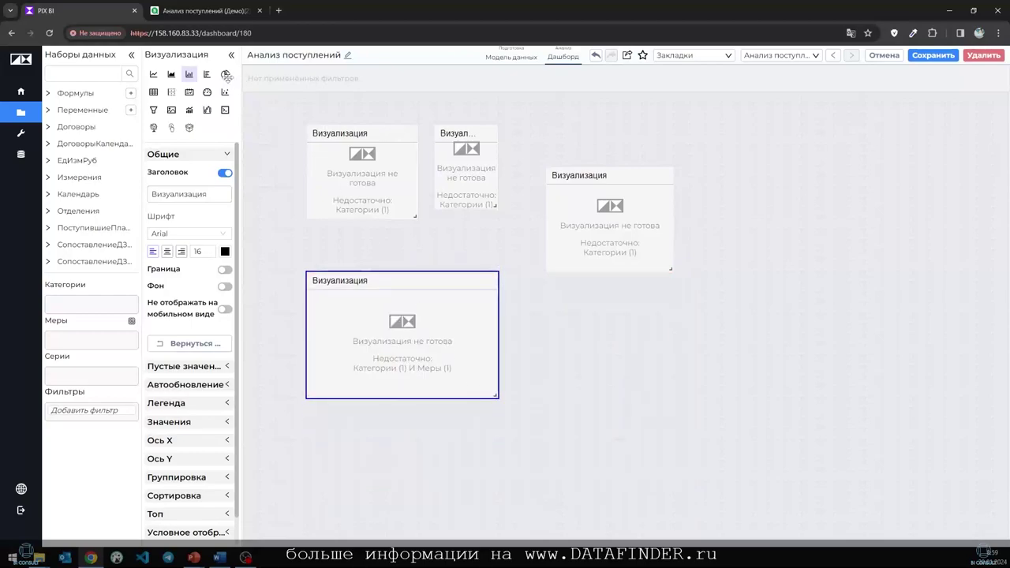
{"action": "left_click", "coordinate": [627, 306]}
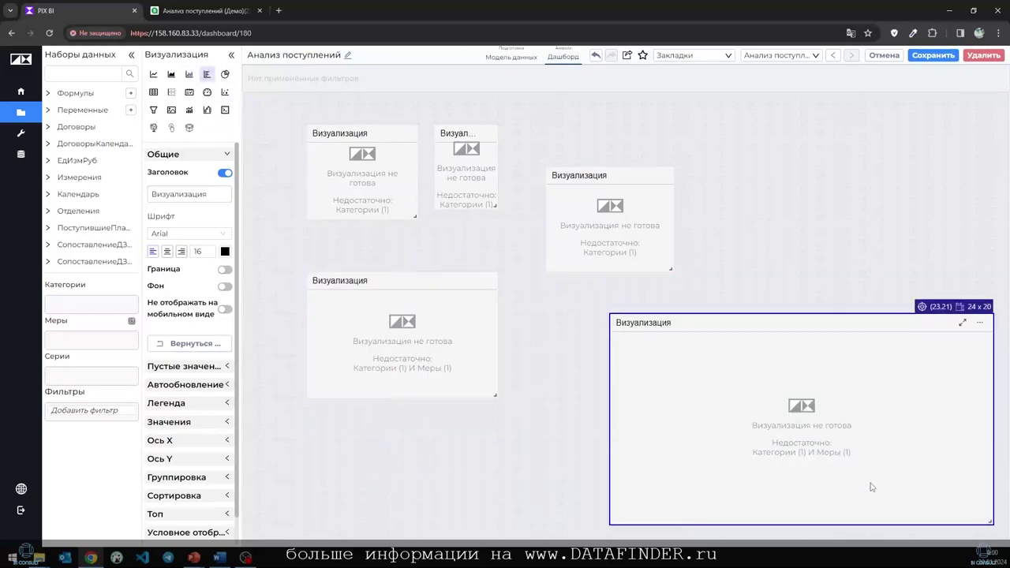
{"action": "left_click_drag", "start_coordinate": [993, 527], "coordinate": [815, 418]}
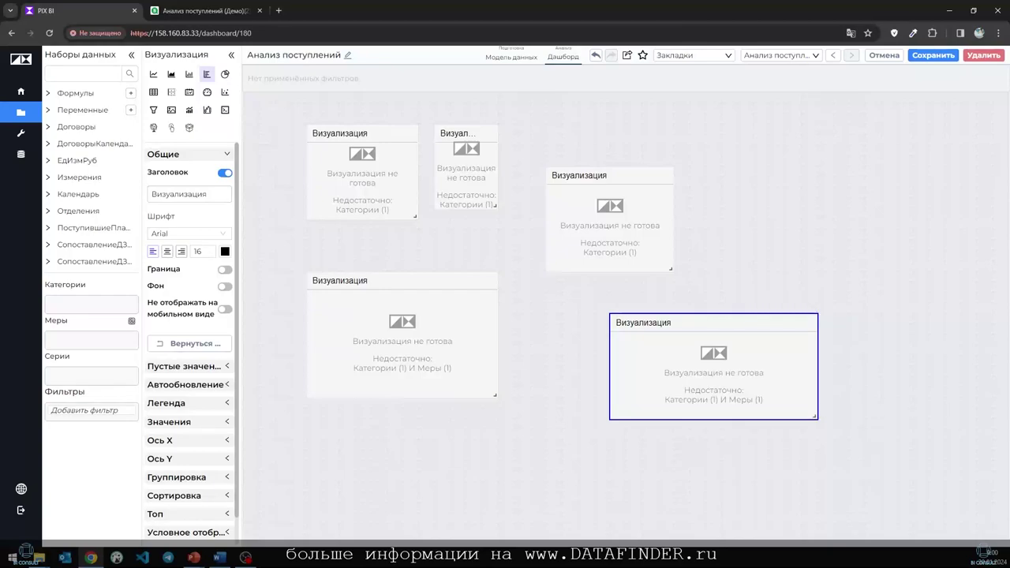
- Move the second bar chart to the dashboard's upper right, the third filter beside the second one, and the first bar chart beneath them
{"action": "left_click_drag", "start_coordinate": [706, 320], "coordinate": [819, 135]}
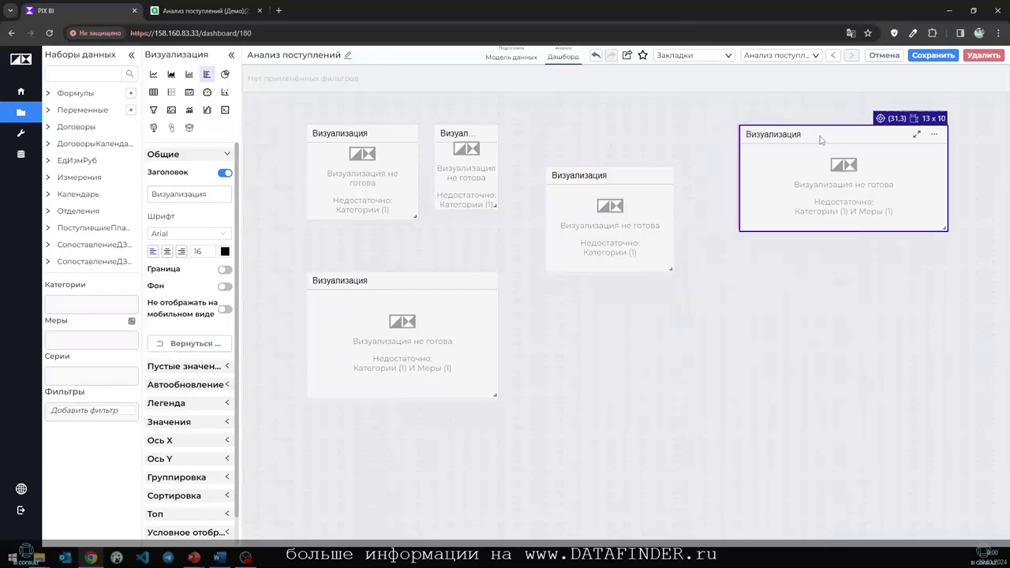
{"action": "left_click_drag", "start_coordinate": [607, 175], "coordinate": [559, 121]}
{"action": "left_click_drag", "start_coordinate": [426, 281], "coordinate": [663, 250]}
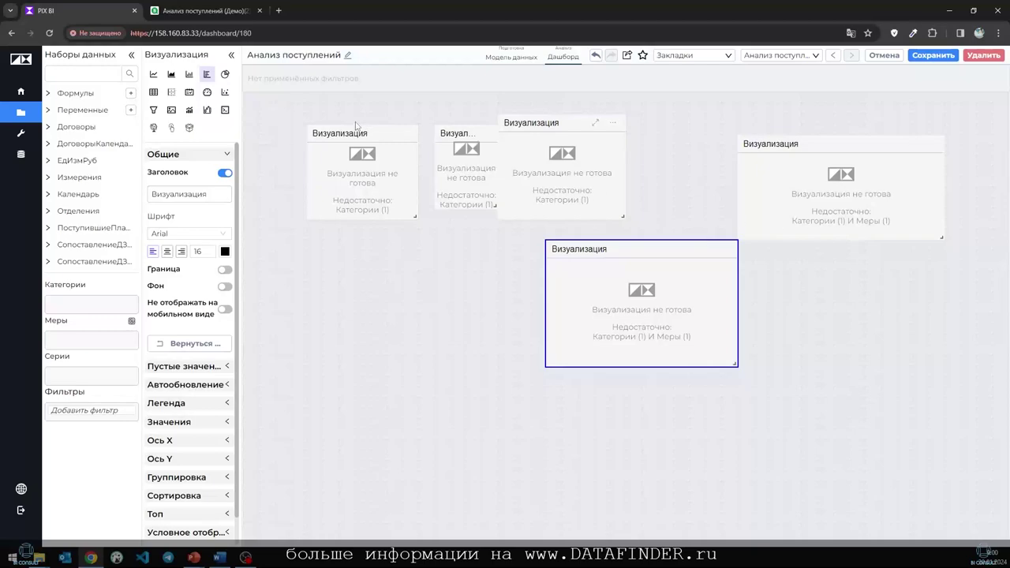
- Add a pivot table of 24 x 20 grid cells below the other visualizations and clear the selection
{"action": "left_click_drag", "start_coordinate": [174, 92], "coordinate": [409, 417]}
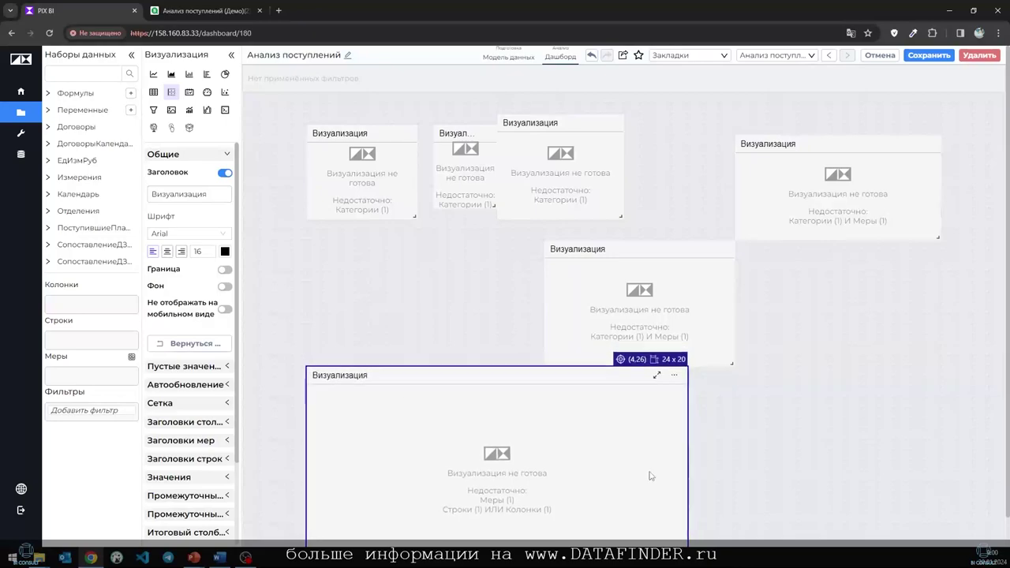
{"action": "scroll", "coordinate": [711, 450], "scroll_direction": "down", "scroll_amount": 1}
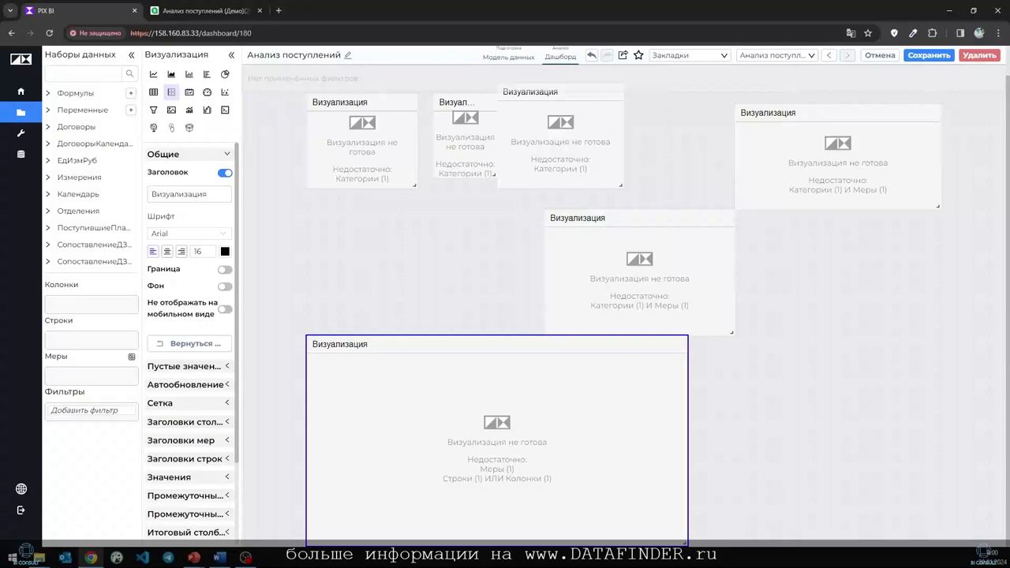
{"action": "key", "text": "Escape"}
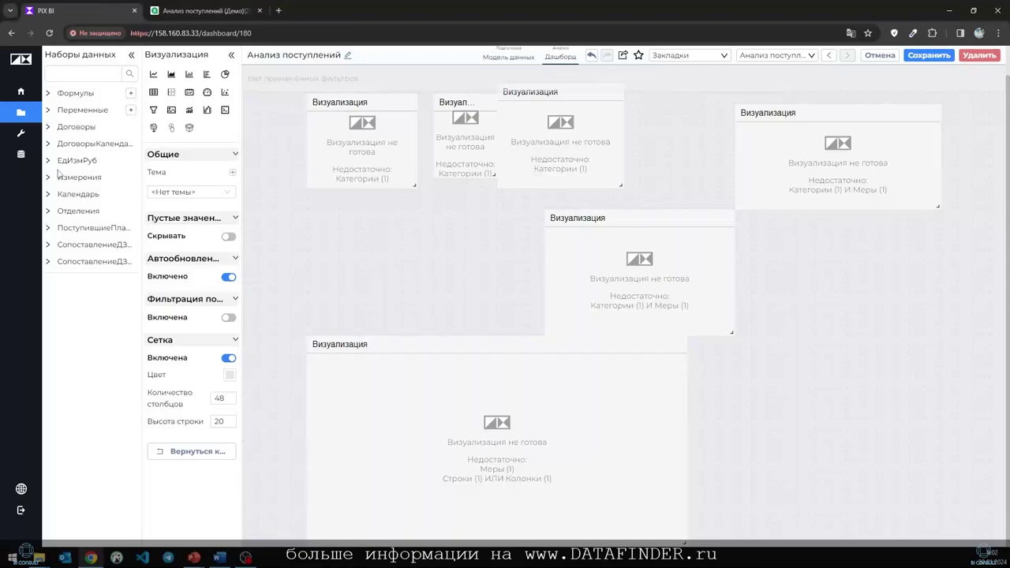
- Move the first filter down to the dashboard's left edge and assign it the category Месяц from Календарь
{"action": "left_click", "coordinate": [75, 197]}
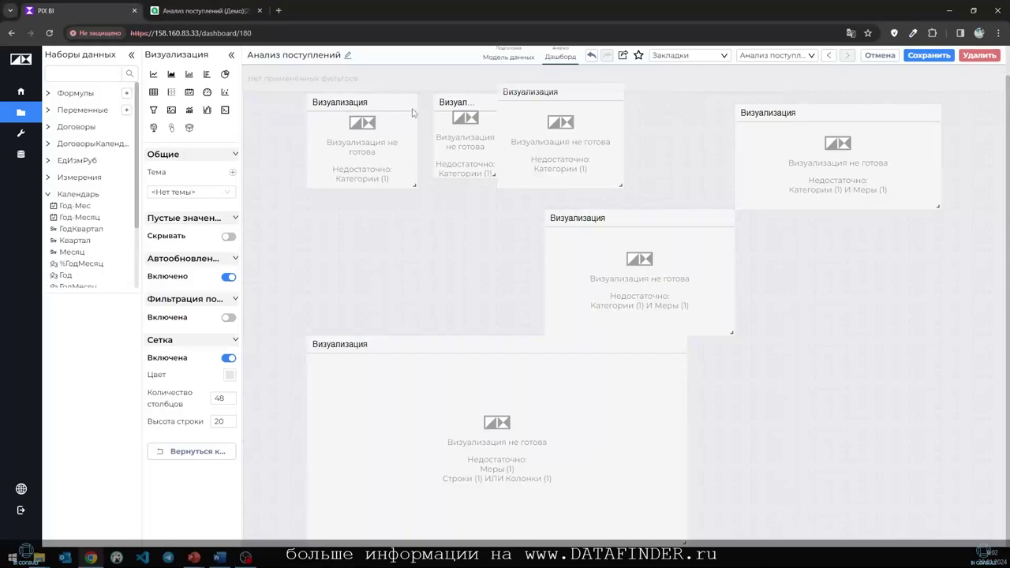
{"action": "left_click_drag", "start_coordinate": [350, 113], "coordinate": [288, 217]}
{"action": "left_click_drag", "start_coordinate": [71, 252], "coordinate": [79, 324]}
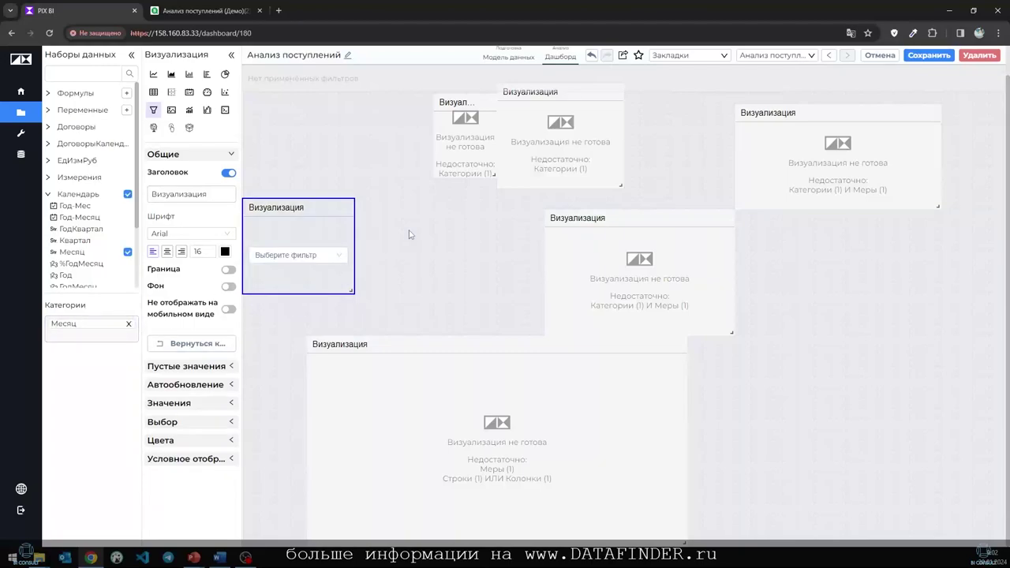
- Assign the narrow second filter the category Отделение from the Отделения dataset
{"action": "left_click", "coordinate": [459, 101]}
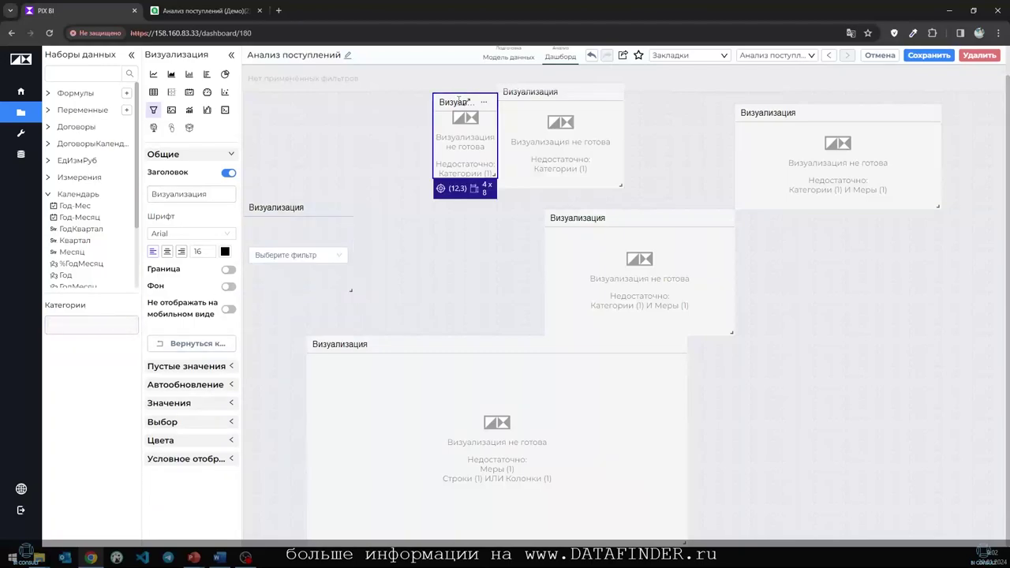
{"action": "scroll", "coordinate": [91, 185], "scroll_direction": "down", "scroll_amount": 1}
{"action": "scroll", "coordinate": [91, 185], "scroll_direction": "down", "scroll_amount": 1}
{"action": "left_click", "coordinate": [90, 234]}
{"action": "left_click_drag", "start_coordinate": [93, 245], "coordinate": [100, 328]}
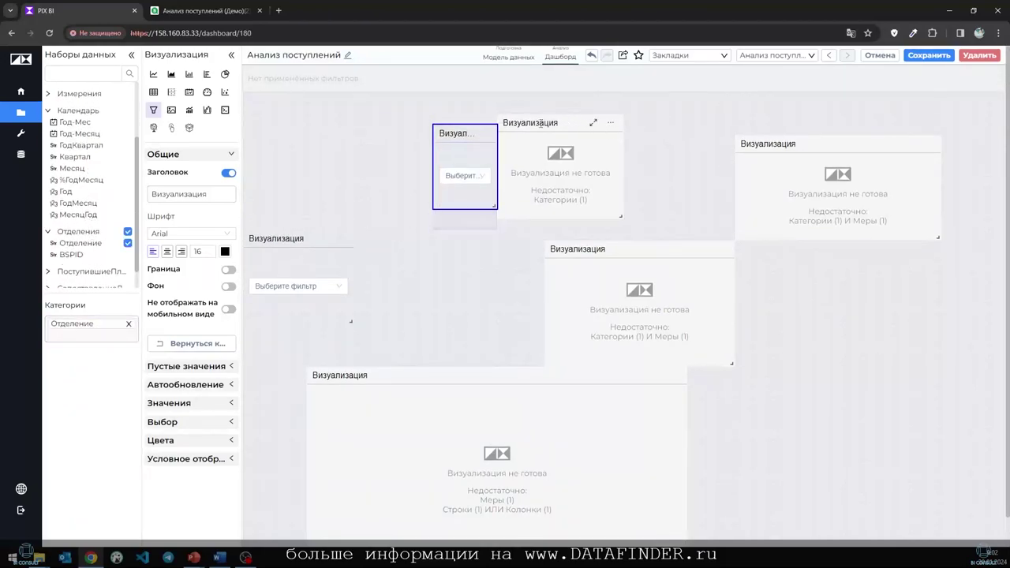
- Assign the third filter the category № лицевого счета from the Договоры dataset
{"action": "left_click", "coordinate": [553, 177]}
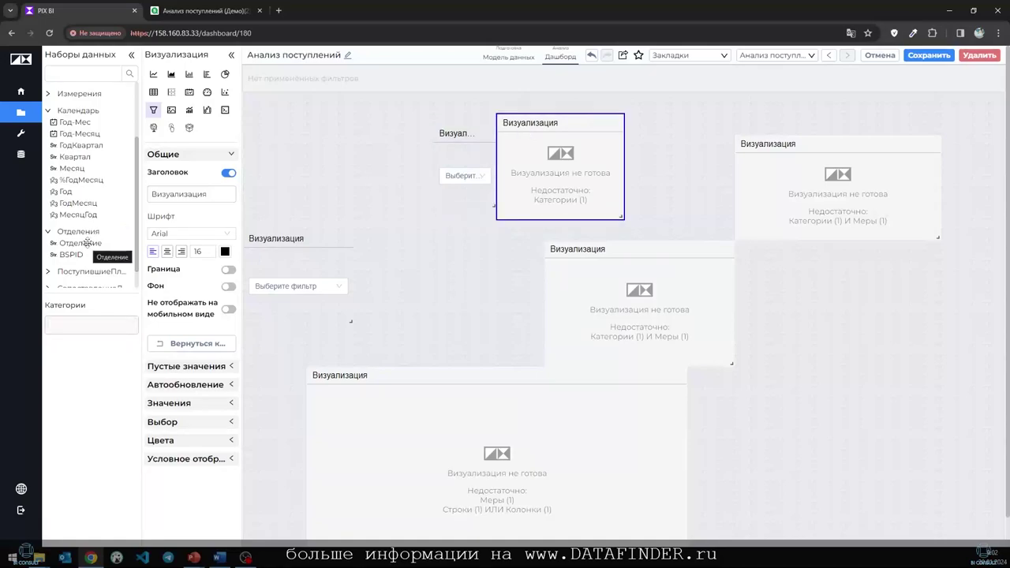
{"action": "scroll", "coordinate": [89, 164], "scroll_direction": "up", "scroll_amount": 2}
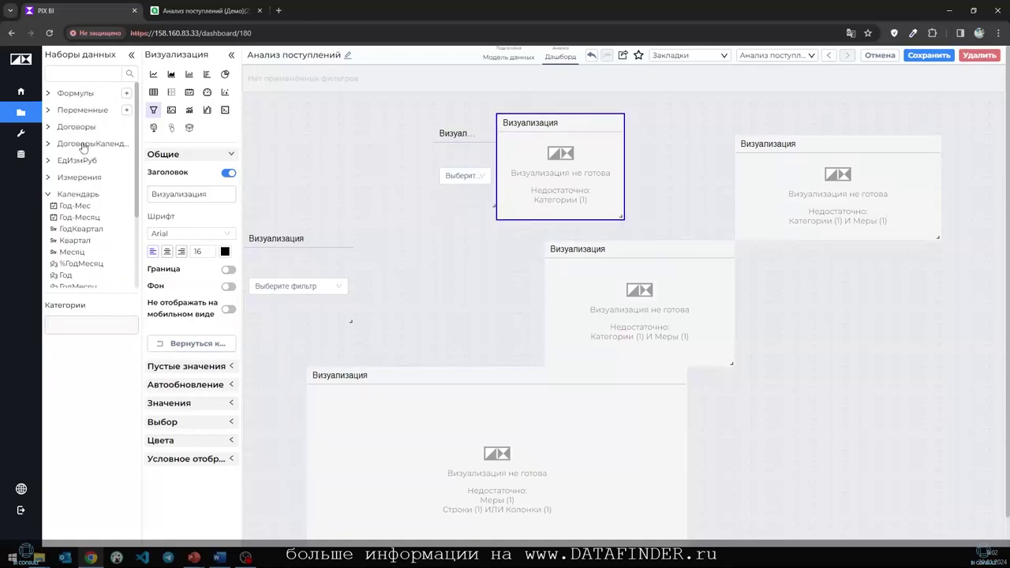
{"action": "left_click", "coordinate": [85, 128]}
{"action": "scroll", "coordinate": [93, 182], "scroll_direction": "down", "scroll_amount": 5}
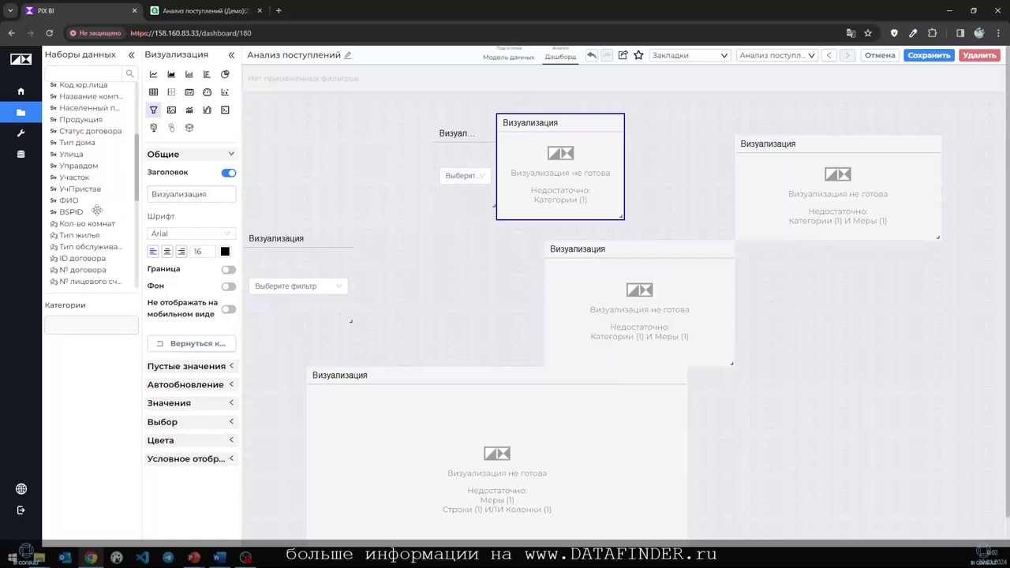
{"action": "scroll", "coordinate": [96, 207], "scroll_direction": "down", "scroll_amount": 2}
{"action": "left_click_drag", "start_coordinate": [95, 229], "coordinate": [117, 322]}
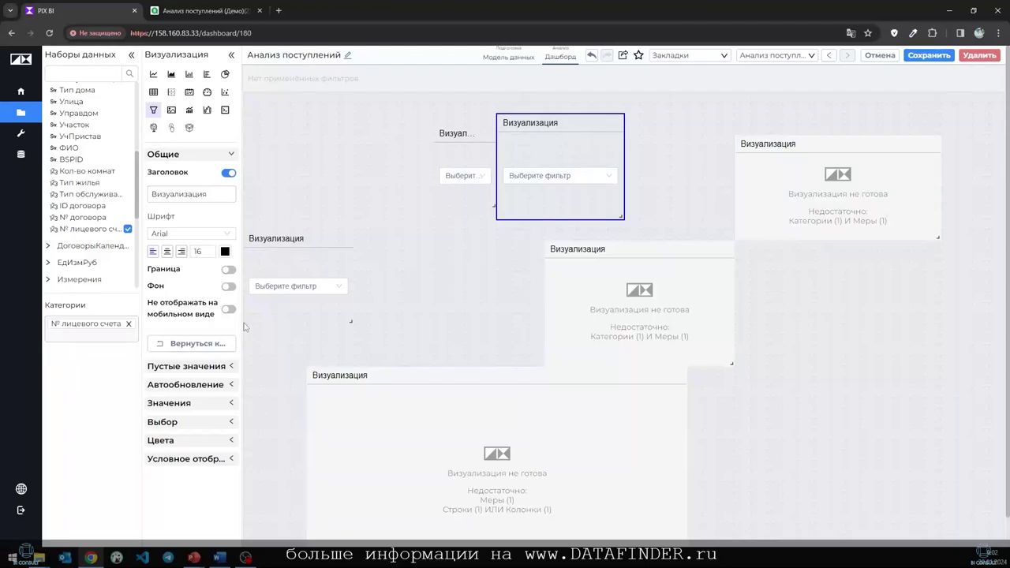
- Set up the central bar chart with the category group1 and the sums of Сумма за месяц and the Сопоставленная field as measures
{"action": "left_click", "coordinate": [607, 256]}
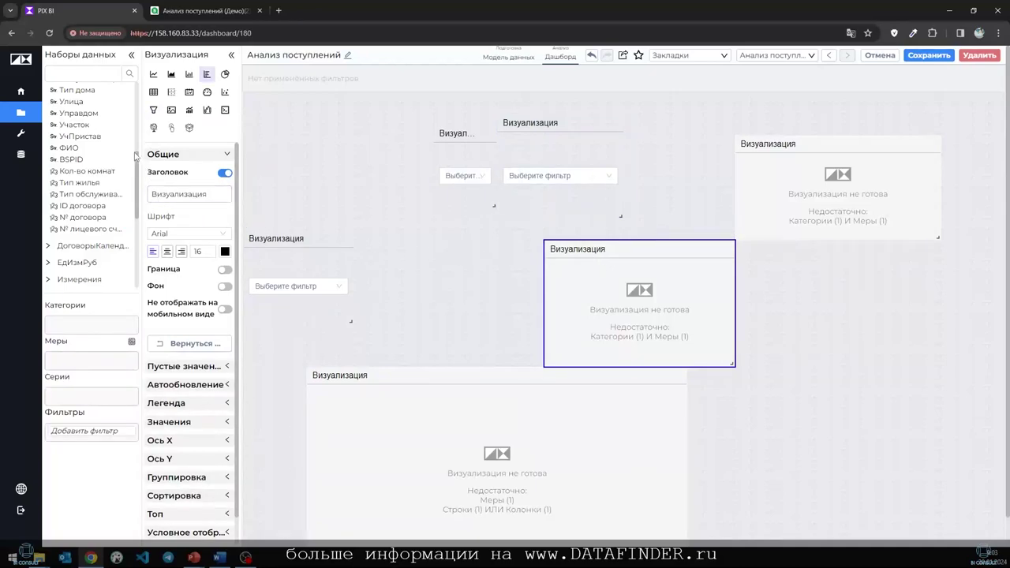
{"action": "scroll", "coordinate": [110, 254], "scroll_direction": "down", "scroll_amount": 10}
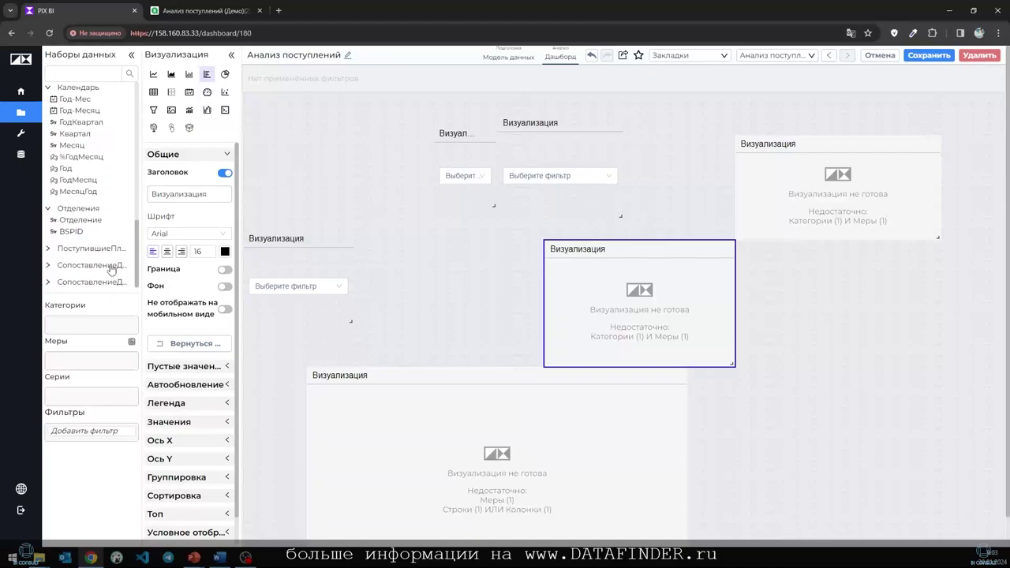
{"action": "left_click", "coordinate": [110, 269]}
{"action": "scroll", "coordinate": [102, 252], "scroll_direction": "down", "scroll_amount": 3}
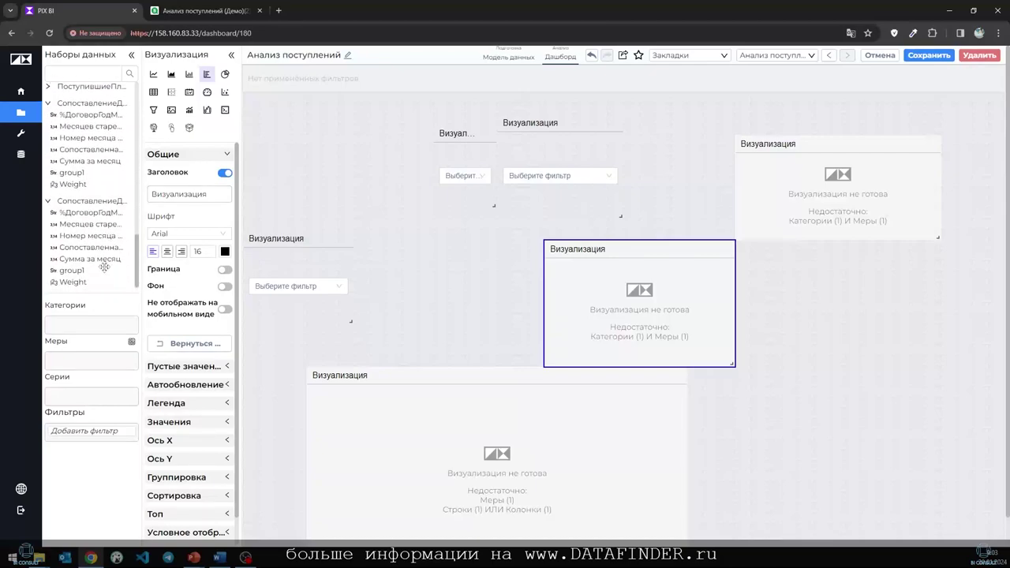
{"action": "left_click_drag", "start_coordinate": [83, 173], "coordinate": [99, 320]}
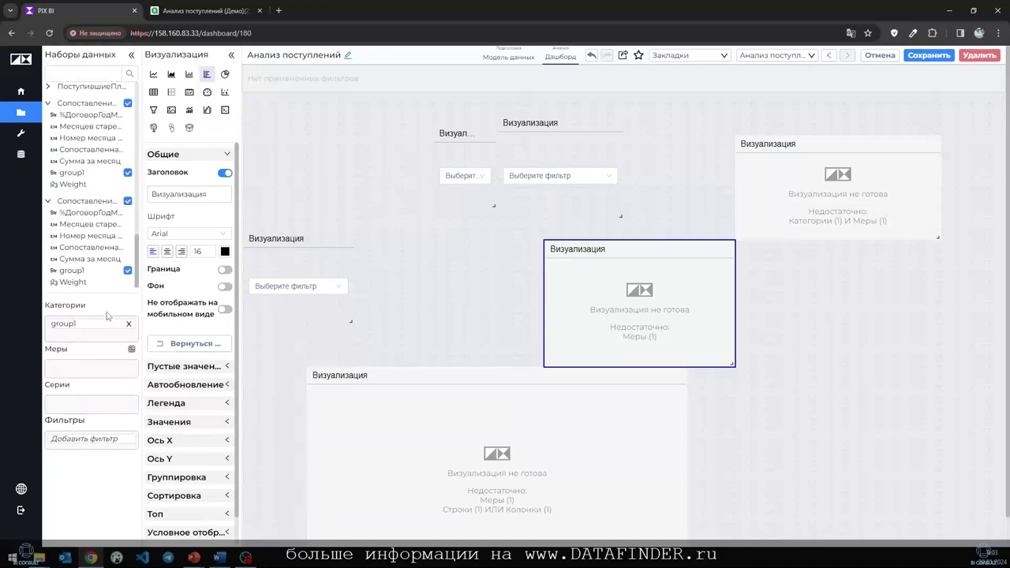
{"action": "left_click_drag", "start_coordinate": [101, 259], "coordinate": [99, 365]}
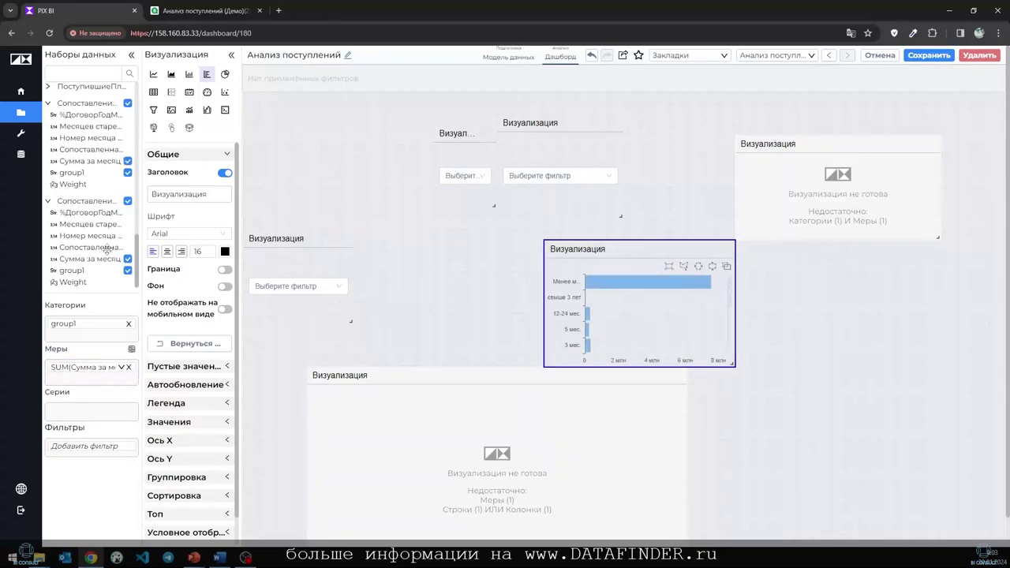
{"action": "left_click_drag", "start_coordinate": [103, 251], "coordinate": [95, 379]}
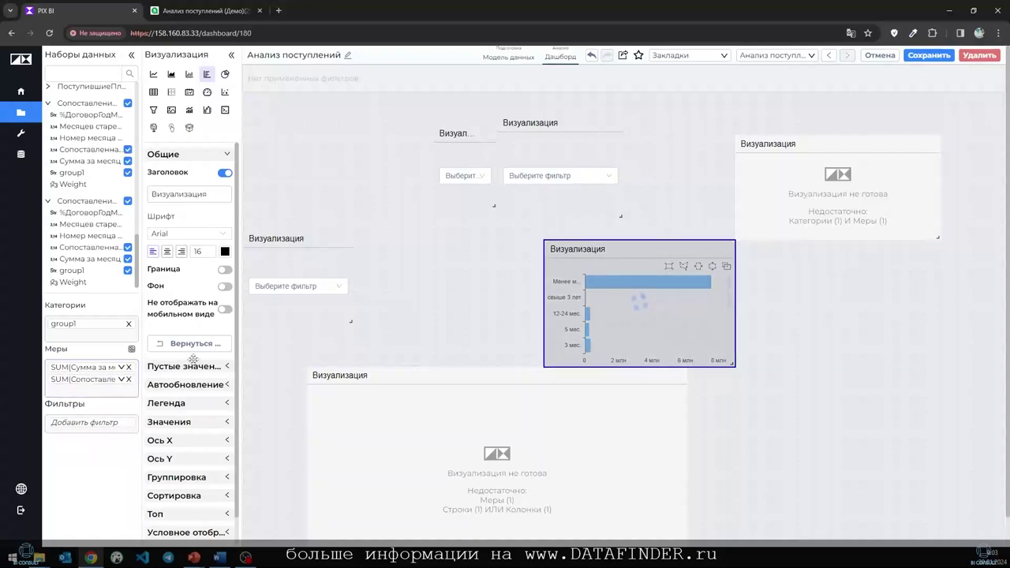
- Give the upper-right bar chart the sums of the Сопоставленная field and Сумма за месяц as measures
{"action": "left_click", "coordinate": [788, 148]}
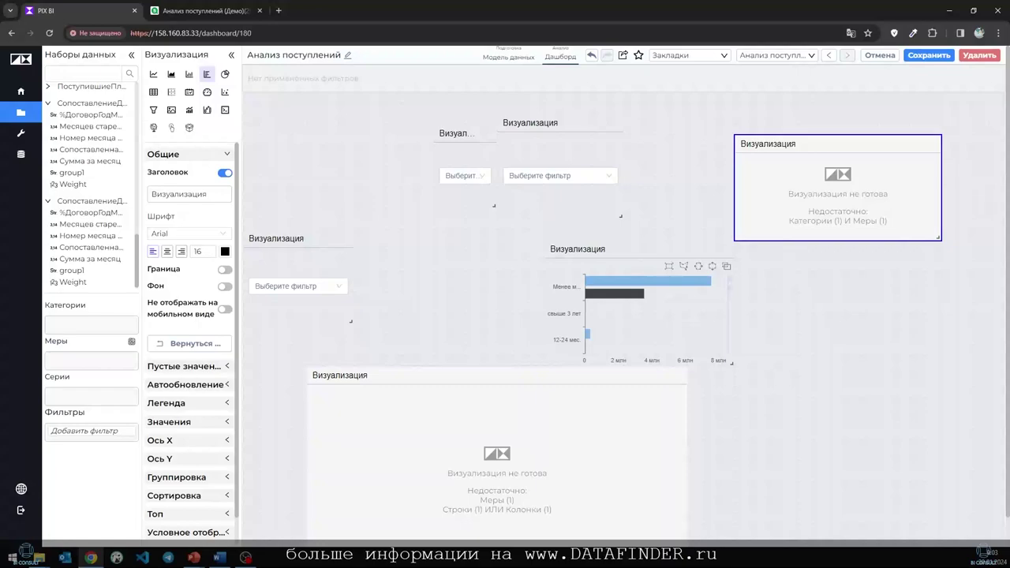
{"action": "left_click", "coordinate": [189, 194]}
{"action": "left_click_drag", "start_coordinate": [90, 247], "coordinate": [105, 366]}
{"action": "left_click_drag", "start_coordinate": [90, 259], "coordinate": [93, 364]}
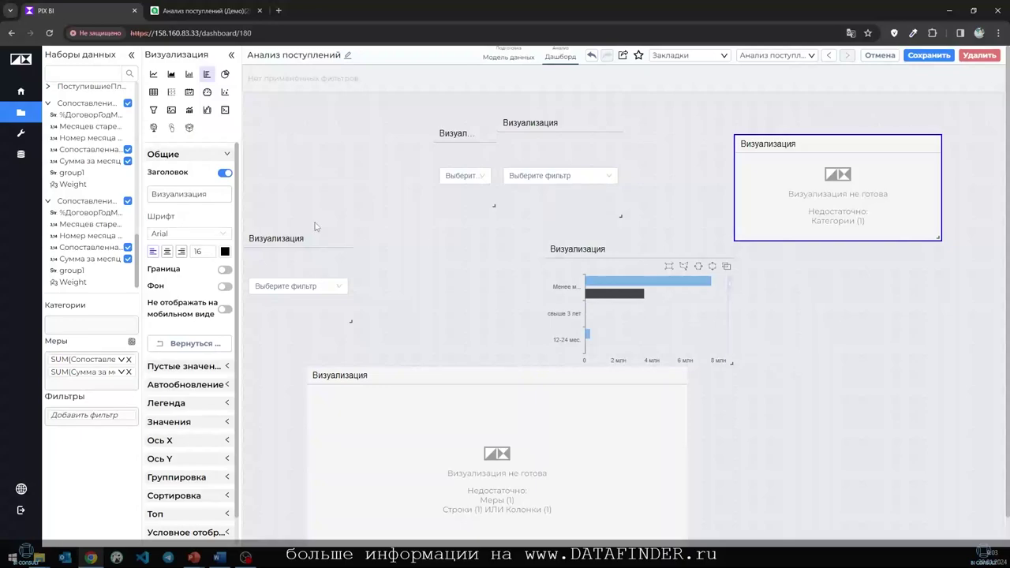
- Assign the upper-right bar chart the category %Договор from the Договоры dataset
{"action": "scroll", "coordinate": [111, 197], "scroll_direction": "up", "scroll_amount": 10}
{"action": "scroll", "coordinate": [110, 202], "scroll_direction": "up", "scroll_amount": 5}
{"action": "scroll", "coordinate": [89, 184], "scroll_direction": "up", "scroll_amount": 5}
{"action": "scroll", "coordinate": [91, 144], "scroll_direction": "down", "scroll_amount": 5}
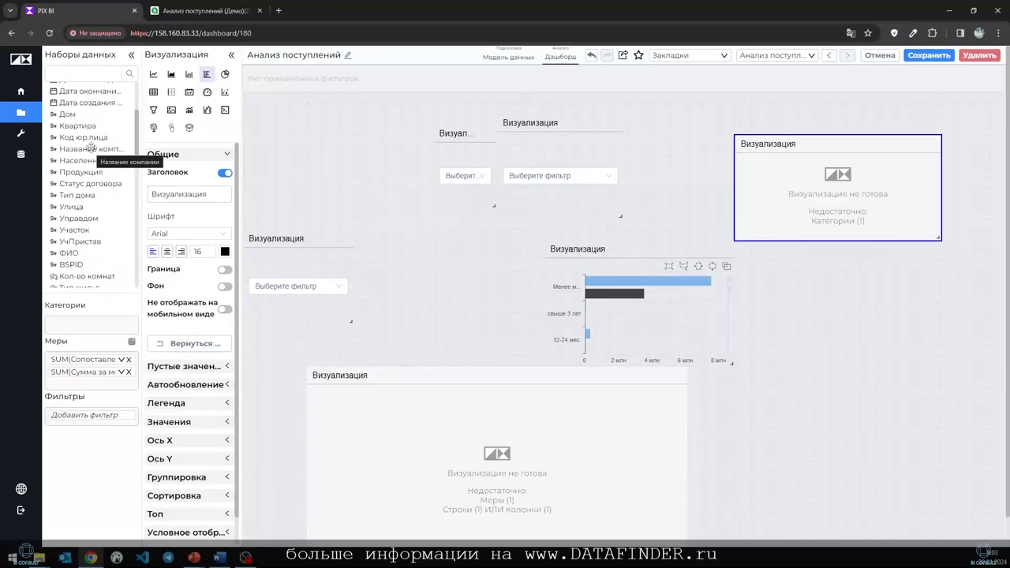
{"action": "scroll", "coordinate": [93, 148], "scroll_direction": "up", "scroll_amount": 3}
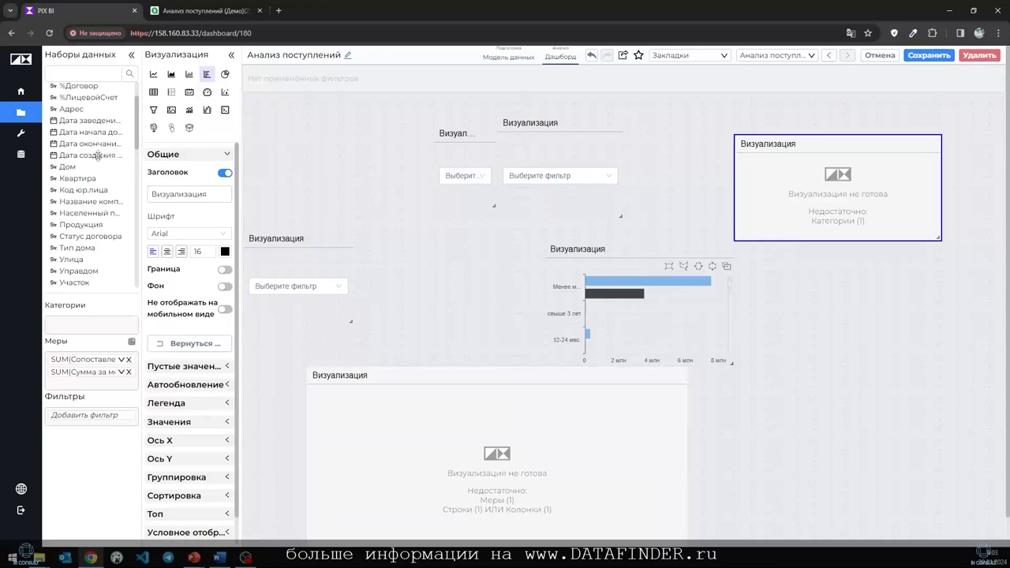
{"action": "scroll", "coordinate": [93, 150], "scroll_direction": "up", "scroll_amount": 3}
{"action": "left_click_drag", "start_coordinate": [87, 139], "coordinate": [96, 320]}
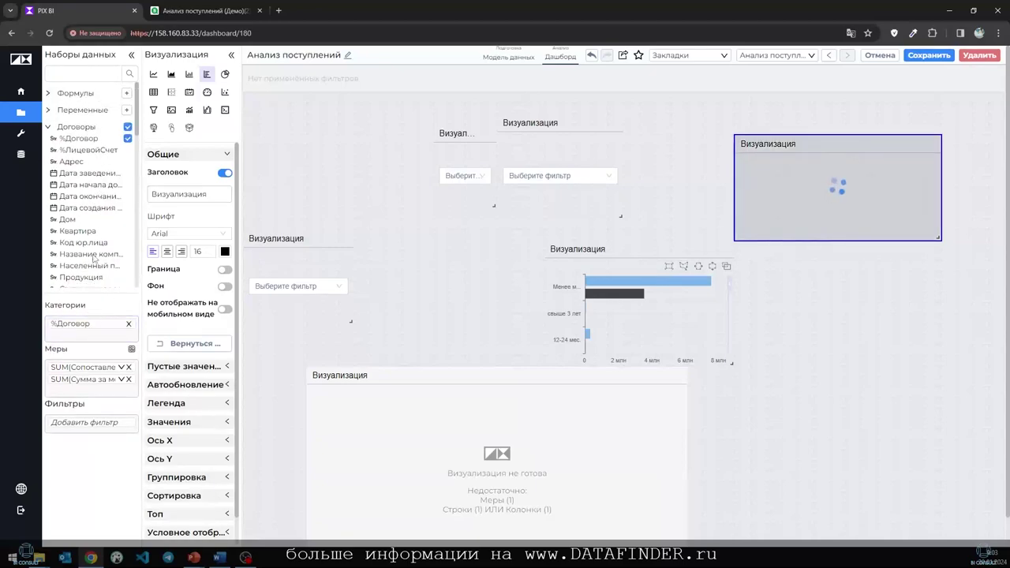
- Add group1 from the first Сопоставление dataset as the column field of the pivot table
{"action": "scroll", "coordinate": [84, 207], "scroll_direction": "down", "scroll_amount": 4}
{"action": "scroll", "coordinate": [85, 208], "scroll_direction": "down", "scroll_amount": 4}
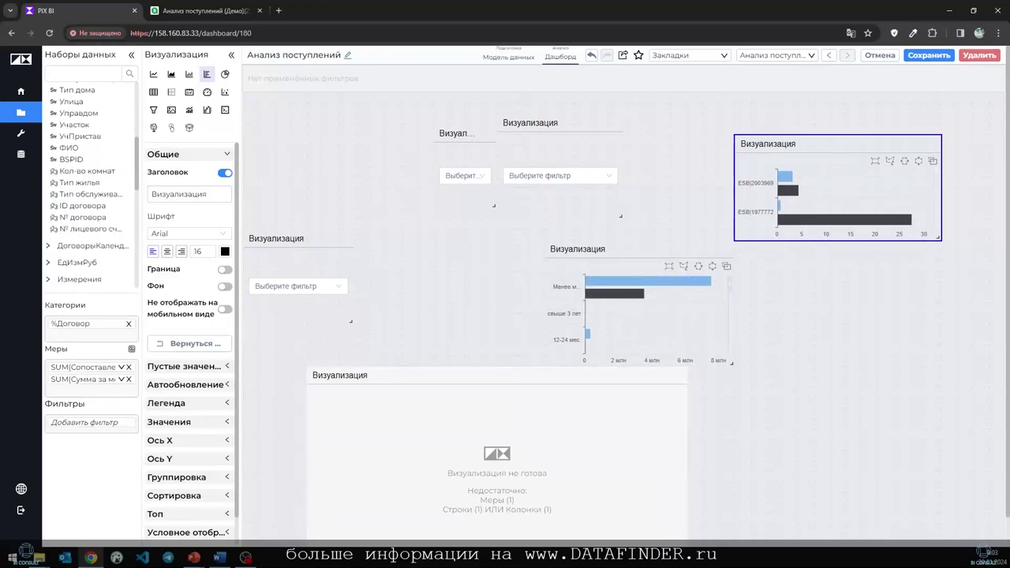
{"action": "left_click", "coordinate": [481, 437]}
{"action": "scroll", "coordinate": [94, 246], "scroll_direction": "down", "scroll_amount": 5}
{"action": "scroll", "coordinate": [93, 244], "scroll_direction": "down", "scroll_amount": 2}
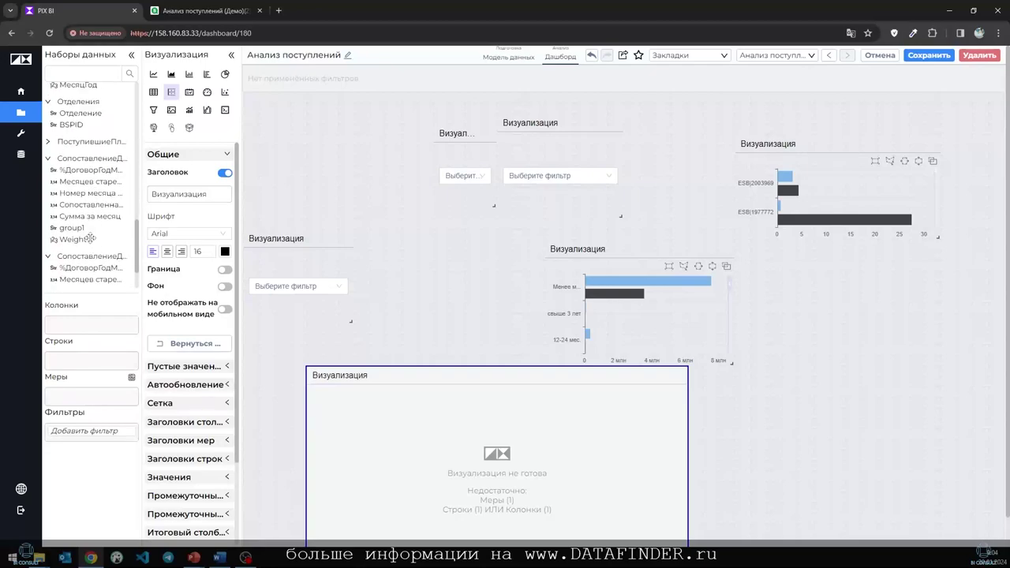
{"action": "left_click_drag", "start_coordinate": [79, 229], "coordinate": [89, 330]}
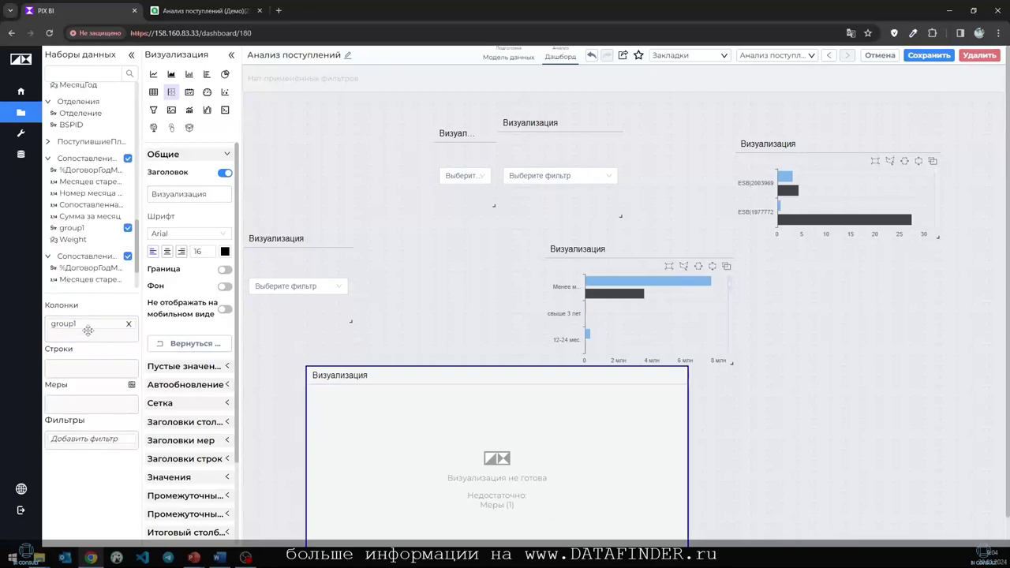
- Add Участок from Договоры and Отделение from Отделения as the pivot table's first row fields
{"action": "scroll", "coordinate": [89, 245], "scroll_direction": "up", "scroll_amount": 6}
{"action": "scroll", "coordinate": [89, 242], "scroll_direction": "up", "scroll_amount": 1}
{"action": "left_click_drag", "start_coordinate": [75, 230], "coordinate": [90, 373]}
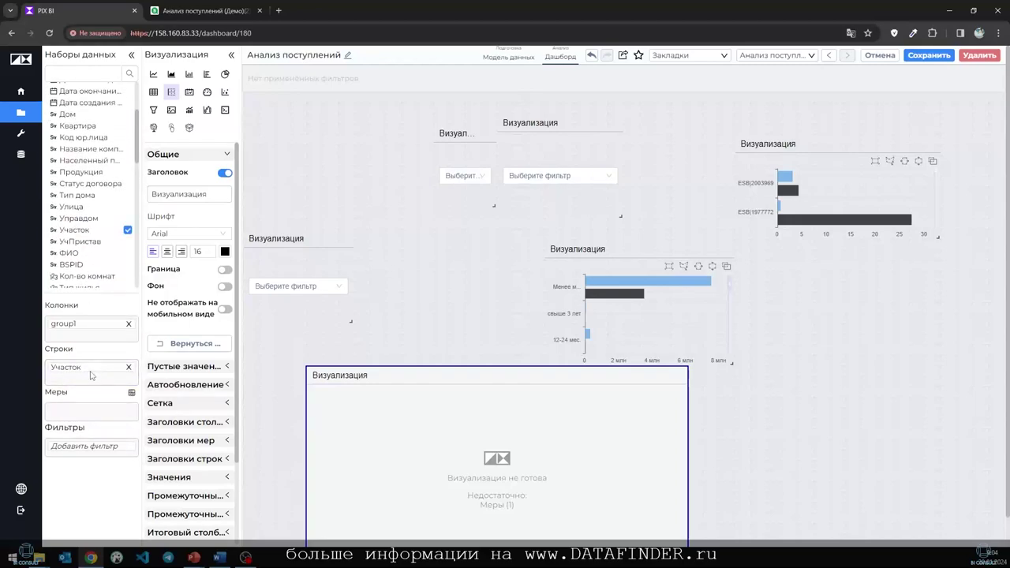
{"action": "scroll", "coordinate": [106, 213], "scroll_direction": "down", "scroll_amount": 1}
{"action": "scroll", "coordinate": [107, 217], "scroll_direction": "down", "scroll_amount": 10}
{"action": "scroll", "coordinate": [105, 215], "scroll_direction": "down", "scroll_amount": 5}
{"action": "left_click_drag", "start_coordinate": [89, 165], "coordinate": [95, 383]}
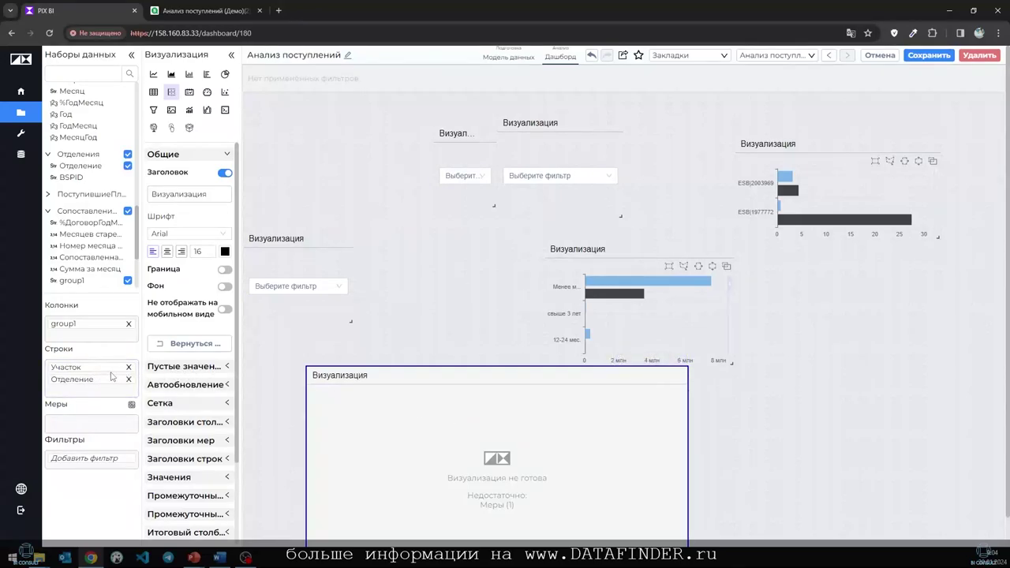
- Add № лицевого счета and ФИО from the Договоры dataset to the pivot table's rows
{"action": "scroll", "coordinate": [93, 225], "scroll_direction": "down", "scroll_amount": 5}
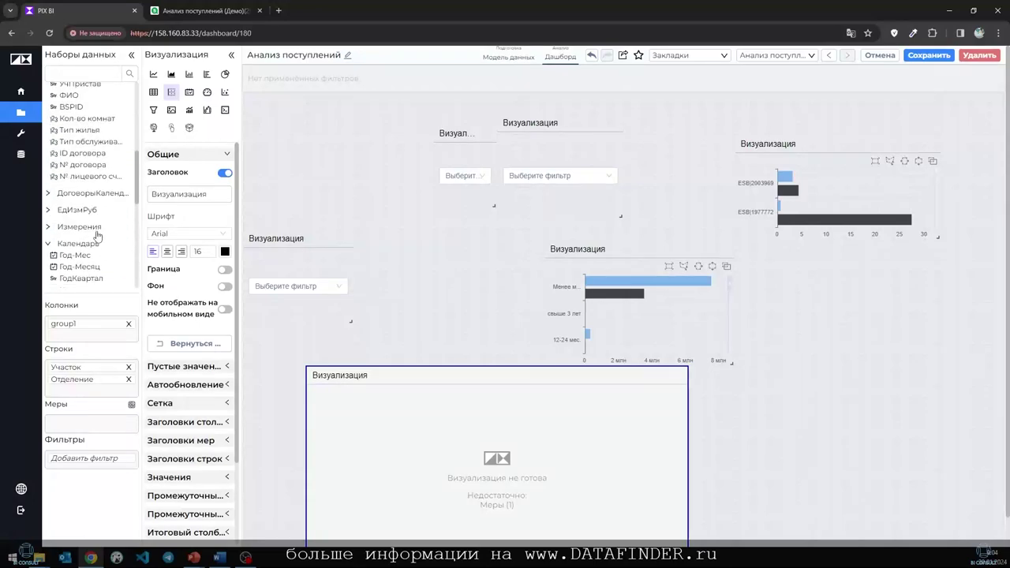
{"action": "left_click_drag", "start_coordinate": [94, 176], "coordinate": [101, 397]}
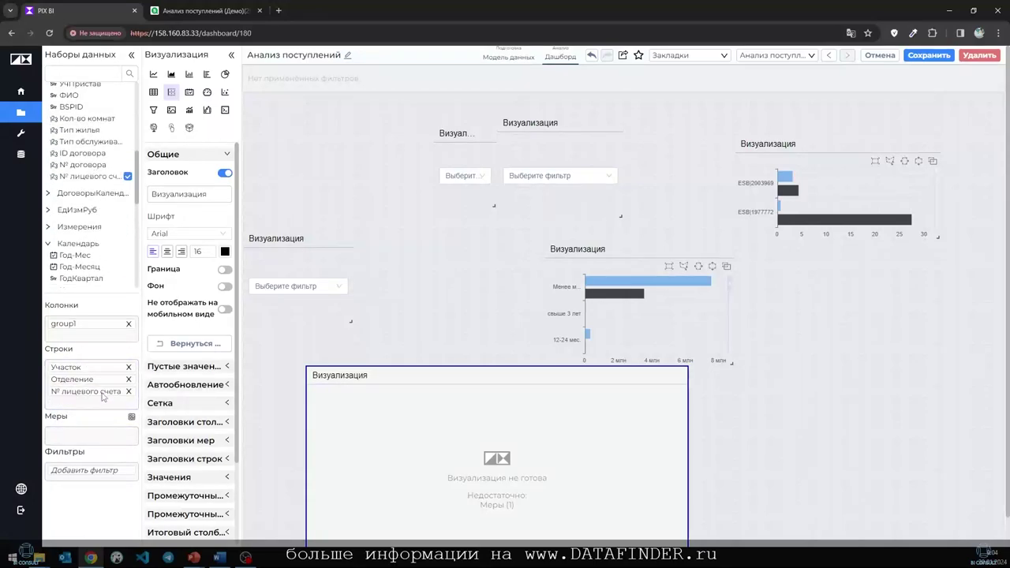
{"action": "scroll", "coordinate": [83, 218], "scroll_direction": "up", "scroll_amount": 3}
{"action": "left_click_drag", "start_coordinate": [75, 202], "coordinate": [84, 405]}
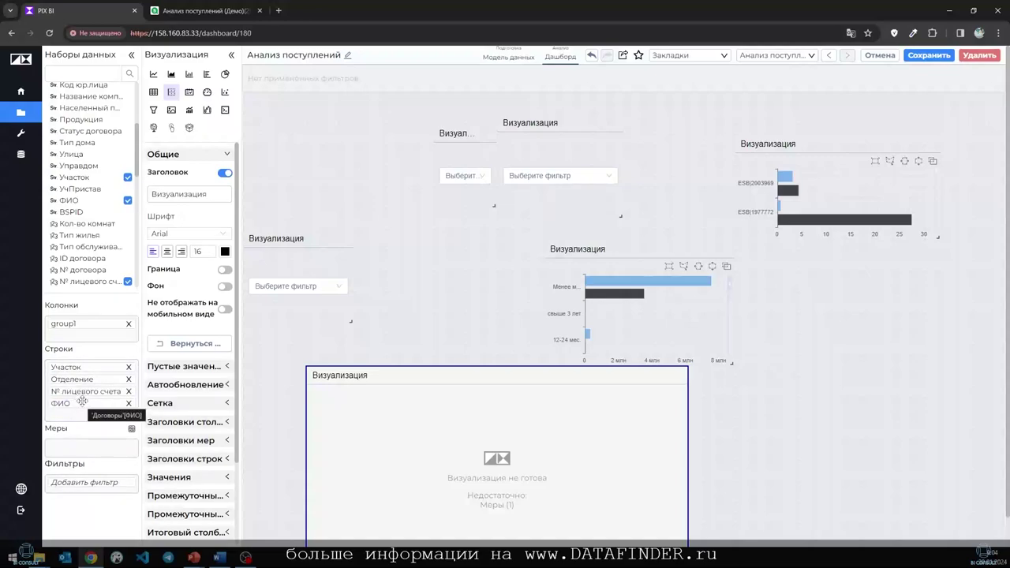
- Add Квартира, Тип дома and Статус договора from the Договоры dataset to the pivot table's rows
{"action": "scroll", "coordinate": [87, 157], "scroll_direction": "up", "scroll_amount": 2}
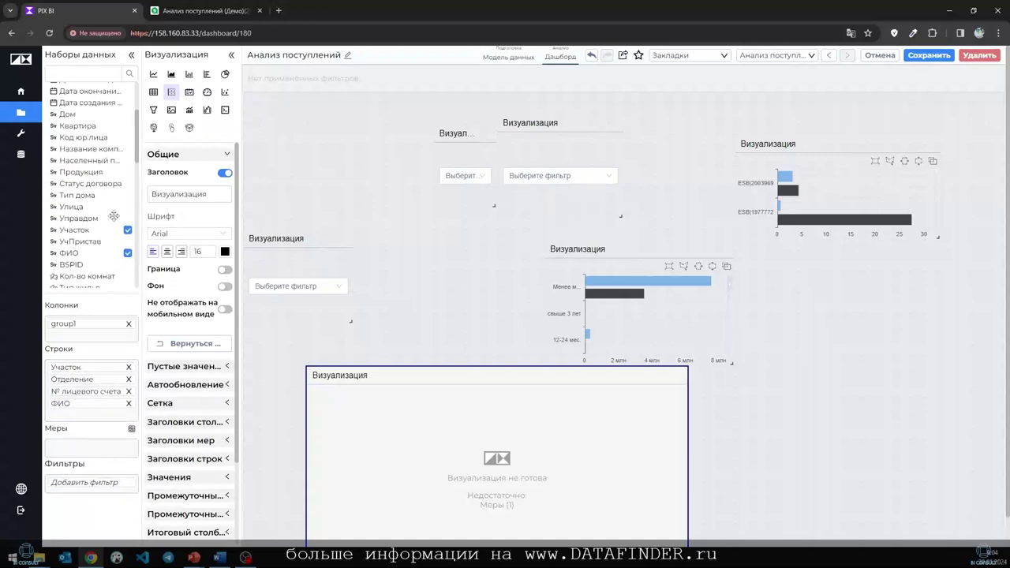
{"action": "left_click_drag", "start_coordinate": [93, 128], "coordinate": [101, 396]}
{"action": "left_click_drag", "start_coordinate": [80, 195], "coordinate": [85, 427]}
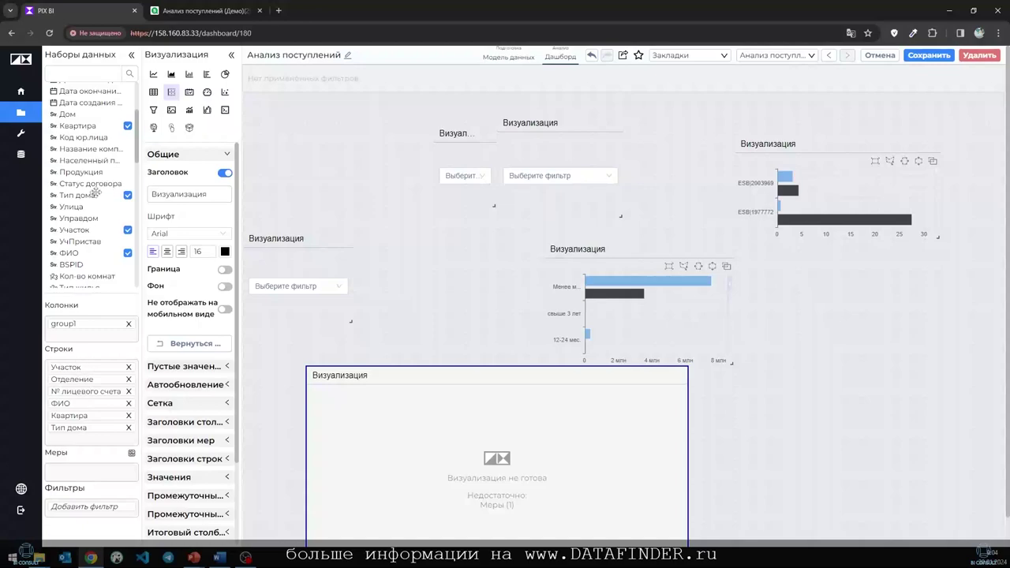
{"action": "left_click_drag", "start_coordinate": [92, 184], "coordinate": [92, 434]}
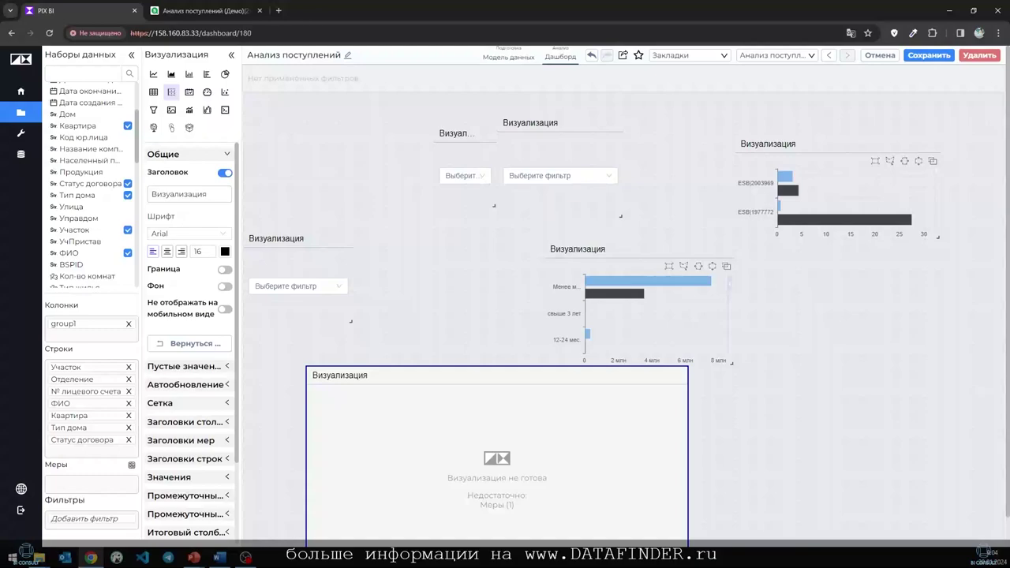
- Give the pivot table the sums of Сумма за месяц and СопоставленнаяСуммаПлатежей from the second Сопоставление dataset as measures
{"action": "scroll", "coordinate": [105, 249], "scroll_direction": "down", "scroll_amount": 10}
{"action": "scroll", "coordinate": [105, 249], "scroll_direction": "down", "scroll_amount": 15}
{"action": "left_click_drag", "start_coordinate": [112, 263], "coordinate": [93, 484]}
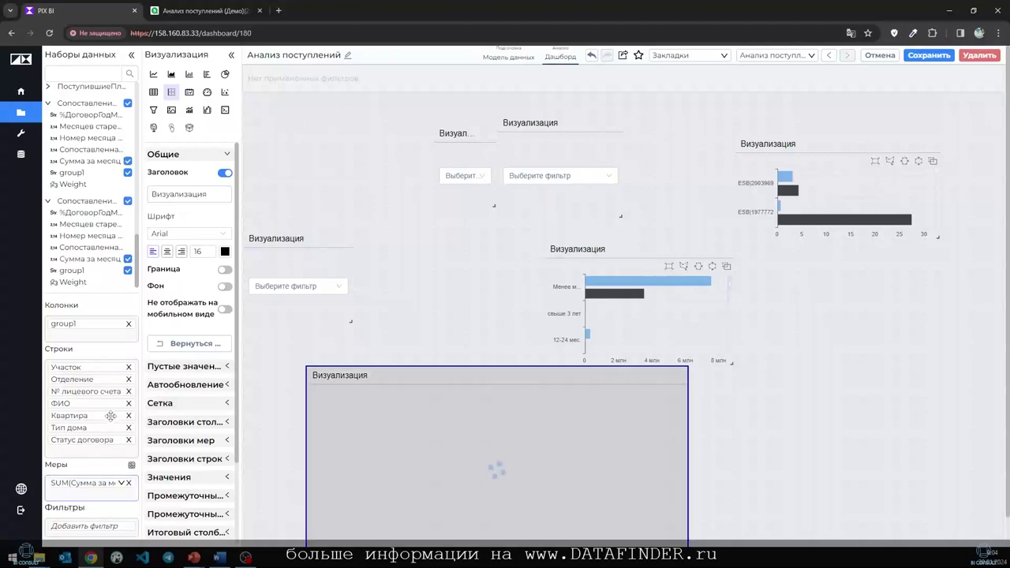
{"action": "left_click_drag", "start_coordinate": [97, 251], "coordinate": [93, 494]}
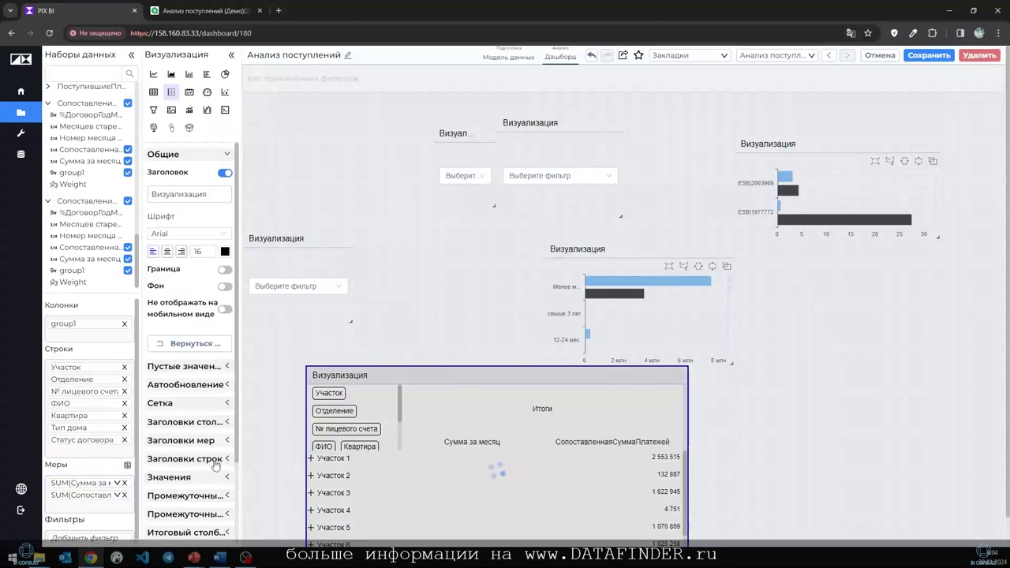
- Enable the Конструктор option for the pivot table
{"action": "scroll", "coordinate": [217, 465], "scroll_direction": "down", "scroll_amount": 3}
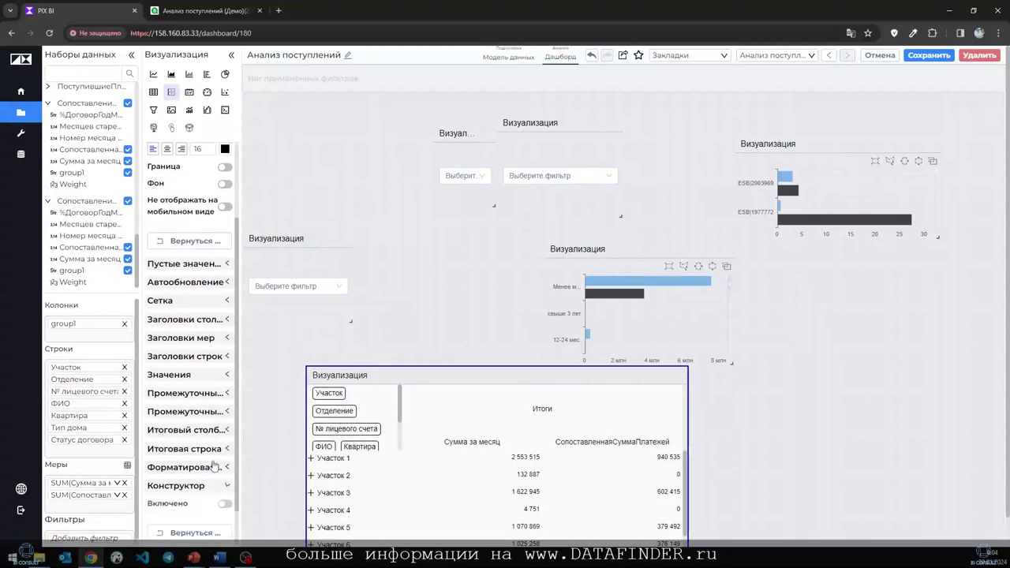
{"action": "scroll", "coordinate": [217, 473], "scroll_direction": "down", "scroll_amount": 2}
{"action": "left_click", "coordinate": [225, 451]}
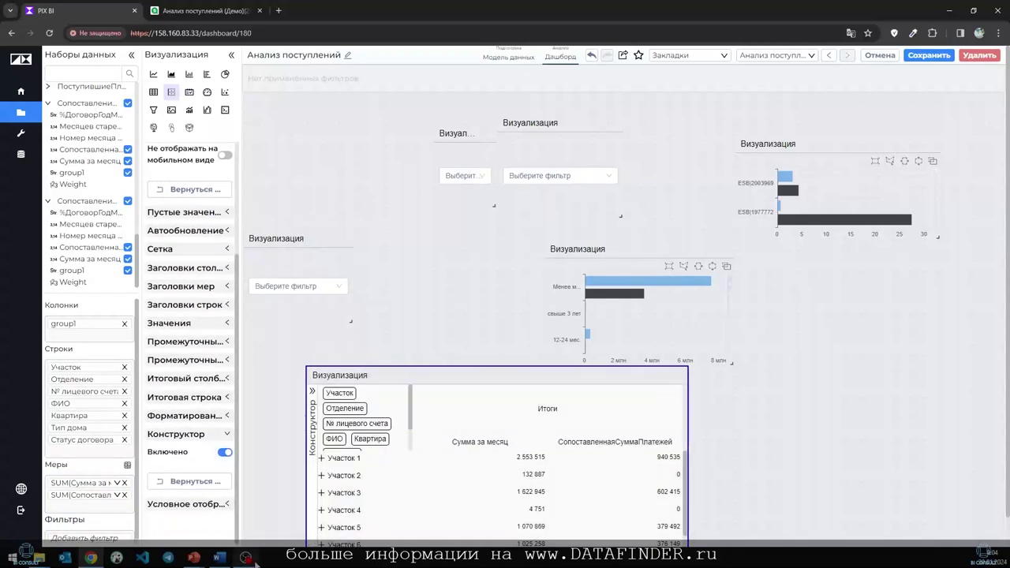
{"action": "left_click", "coordinate": [248, 559]}
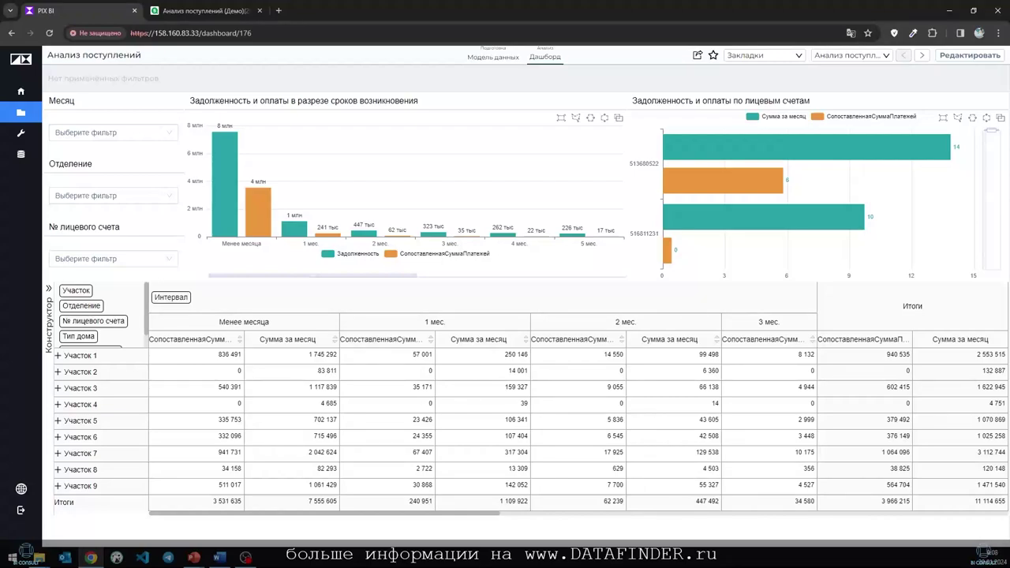
- Compare the original Qlik sheet Задолженность и поступление оплаты with the finished Анализ поступлений dashboard in PIX BI
{"action": "left_click", "coordinate": [232, 8]}
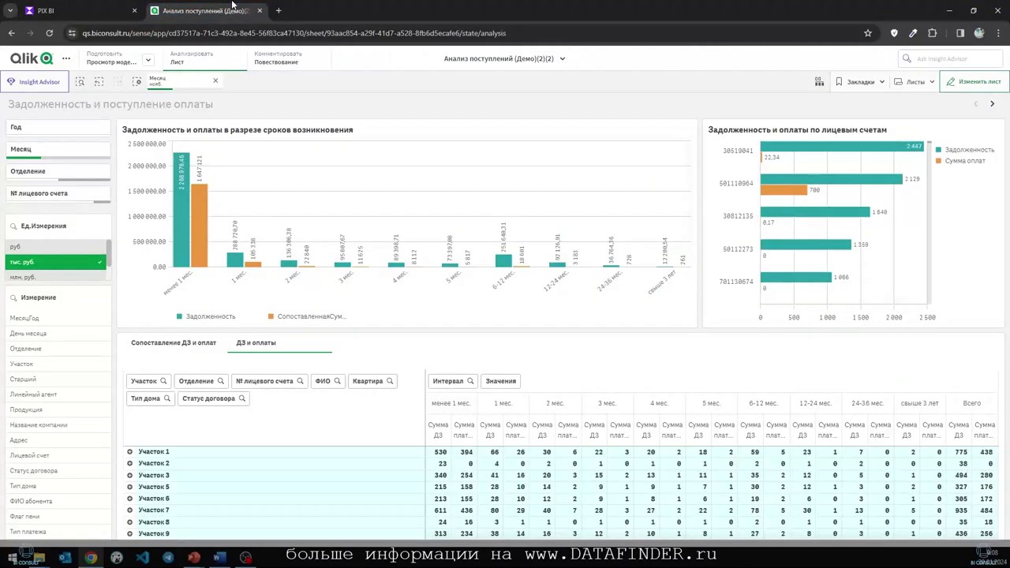
{"action": "left_click", "coordinate": [102, 8]}
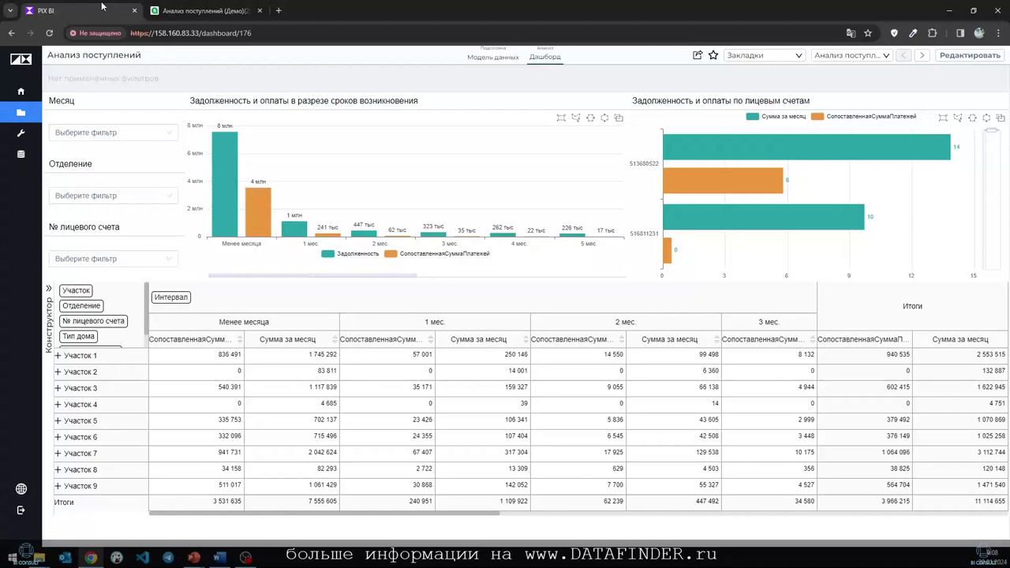
{"action": "key", "text": "ctrl+Tab"}
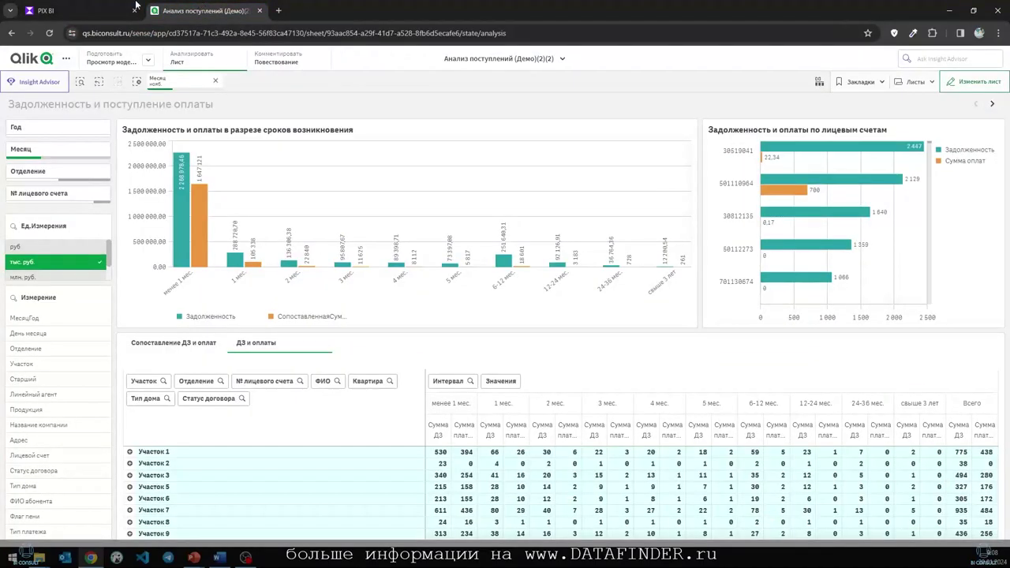
{"action": "left_click", "coordinate": [81, 6]}
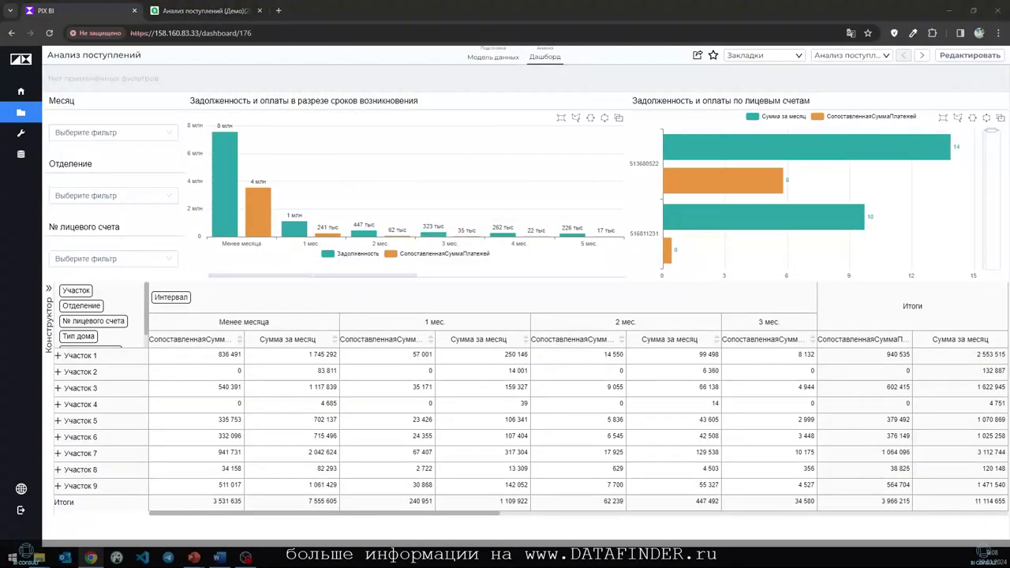